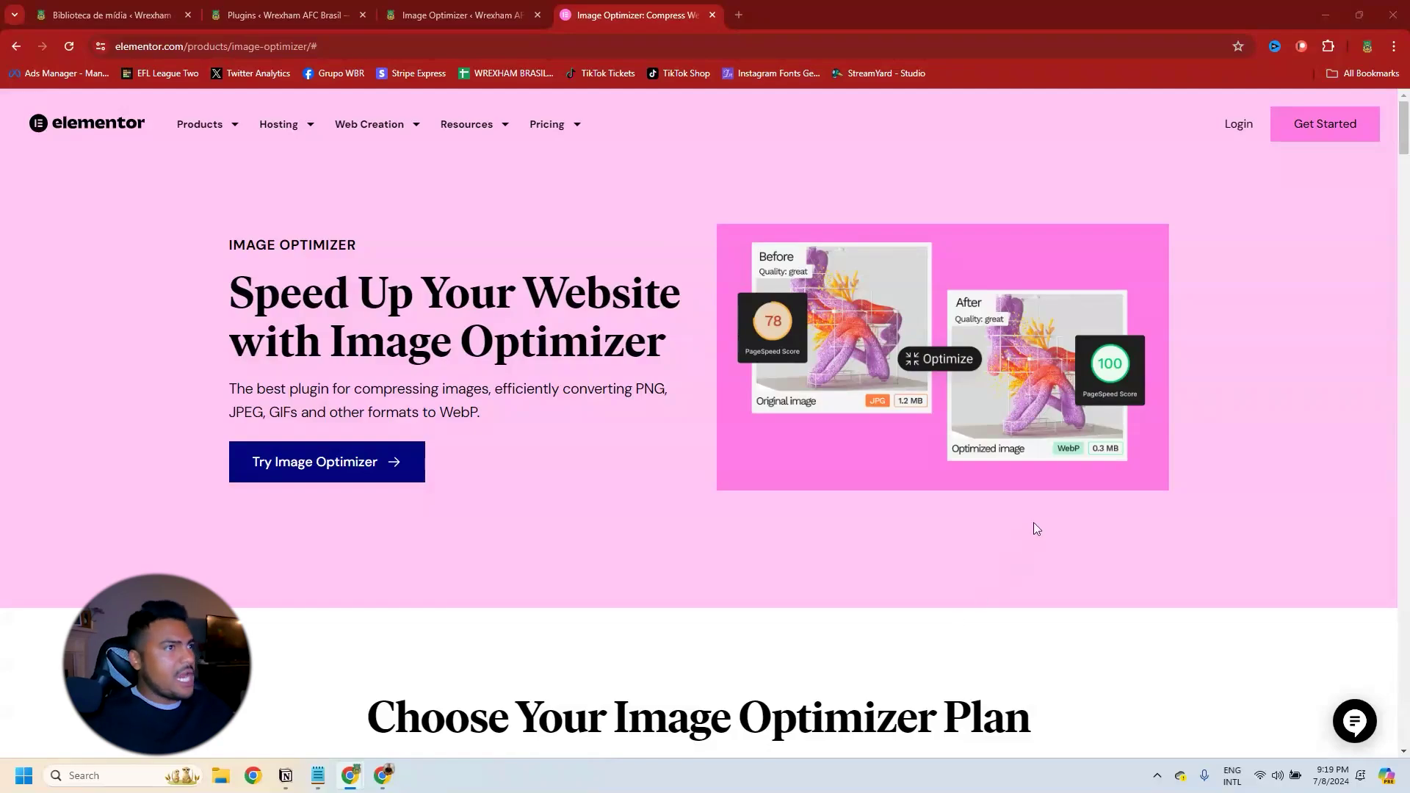
Review the Image Optimizer plans, plus the plugin's figures for library size, unoptimized images and remaining plan images
{"action": "scroll", "coordinate": [1101, 470], "scroll_direction": "down", "scroll_amount": 7}
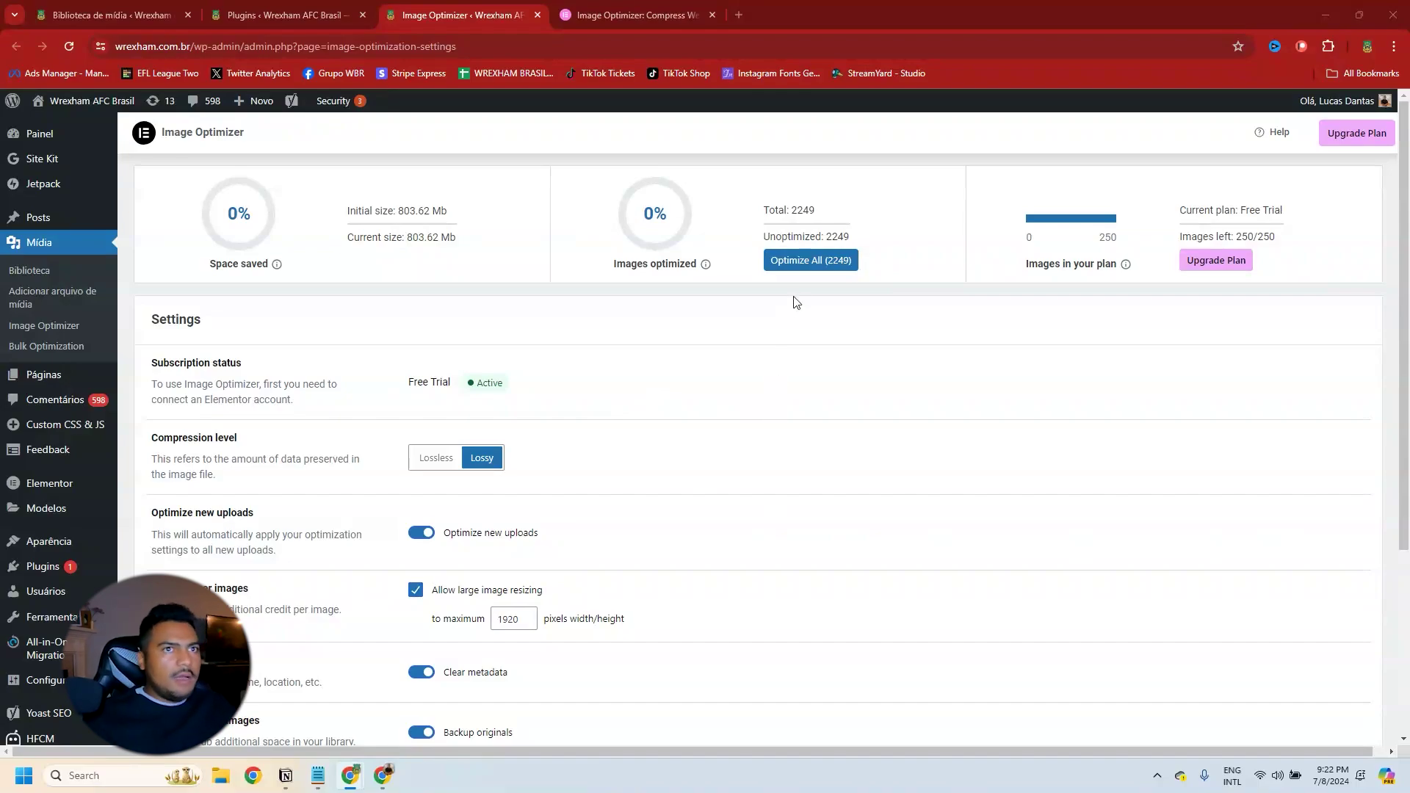
{"action": "left_click_drag", "start_coordinate": [446, 211], "coordinate": [399, 211]}
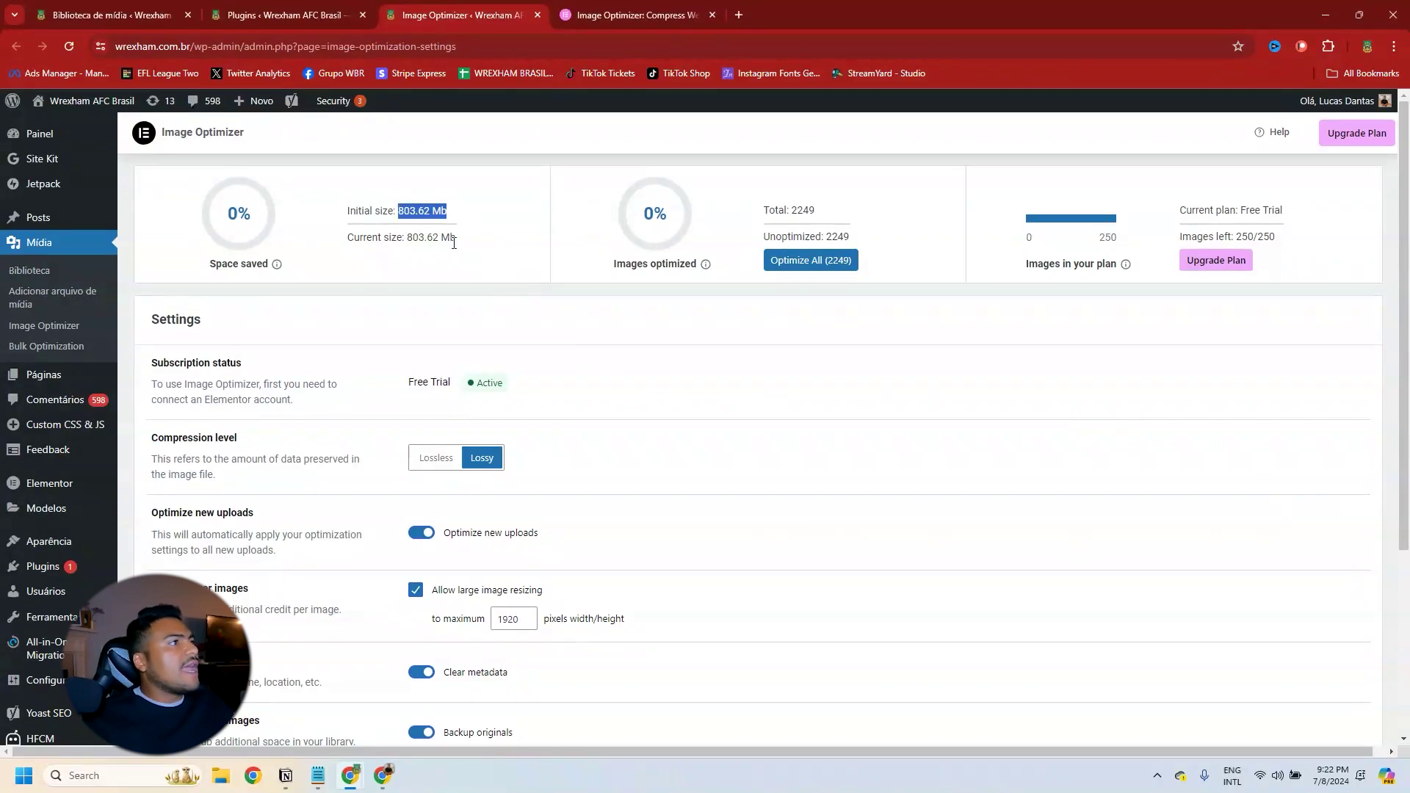
{"action": "left_click_drag", "start_coordinate": [850, 237], "coordinate": [762, 237]}
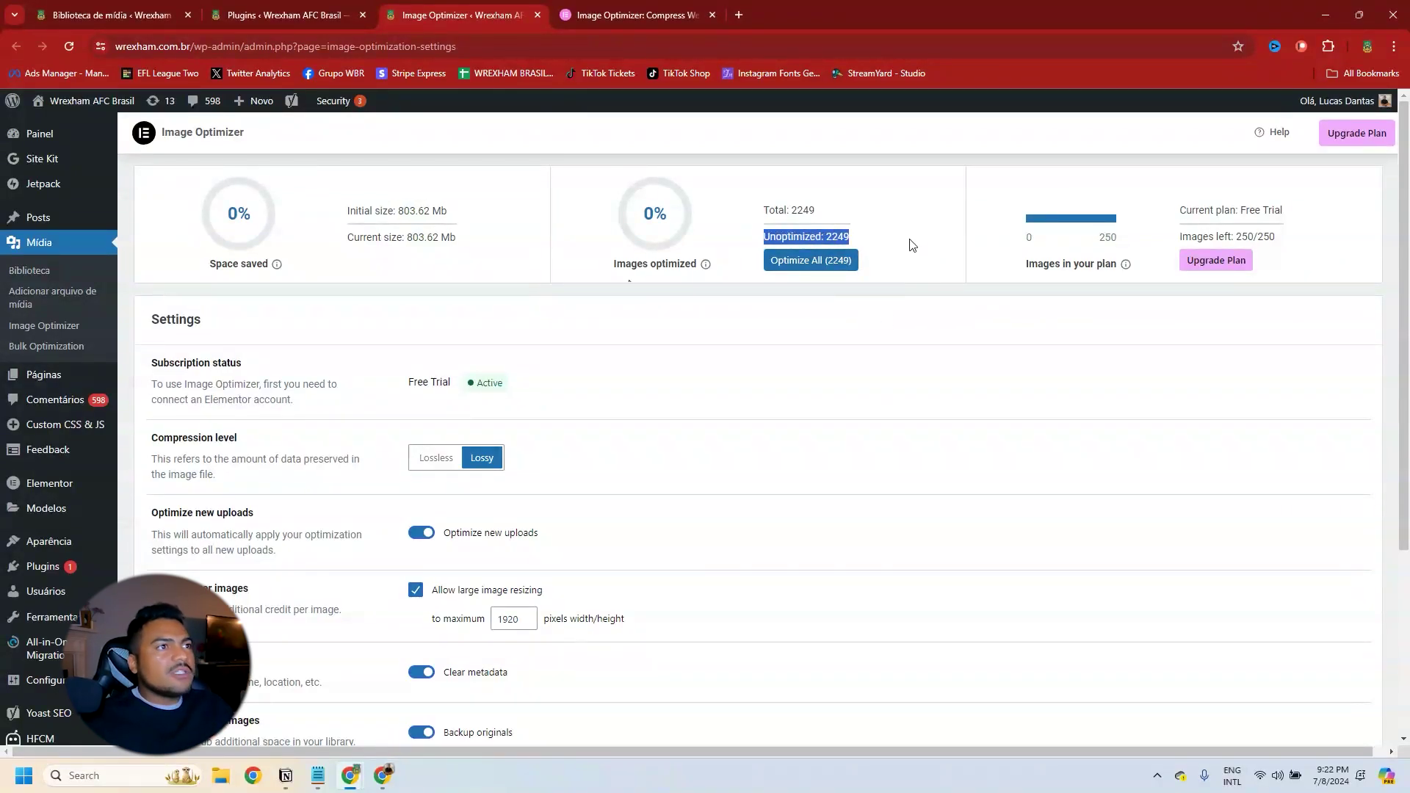
{"action": "left_click", "coordinate": [1014, 236]}
{"action": "left_click_drag", "start_coordinate": [1269, 237], "coordinate": [1179, 210]}
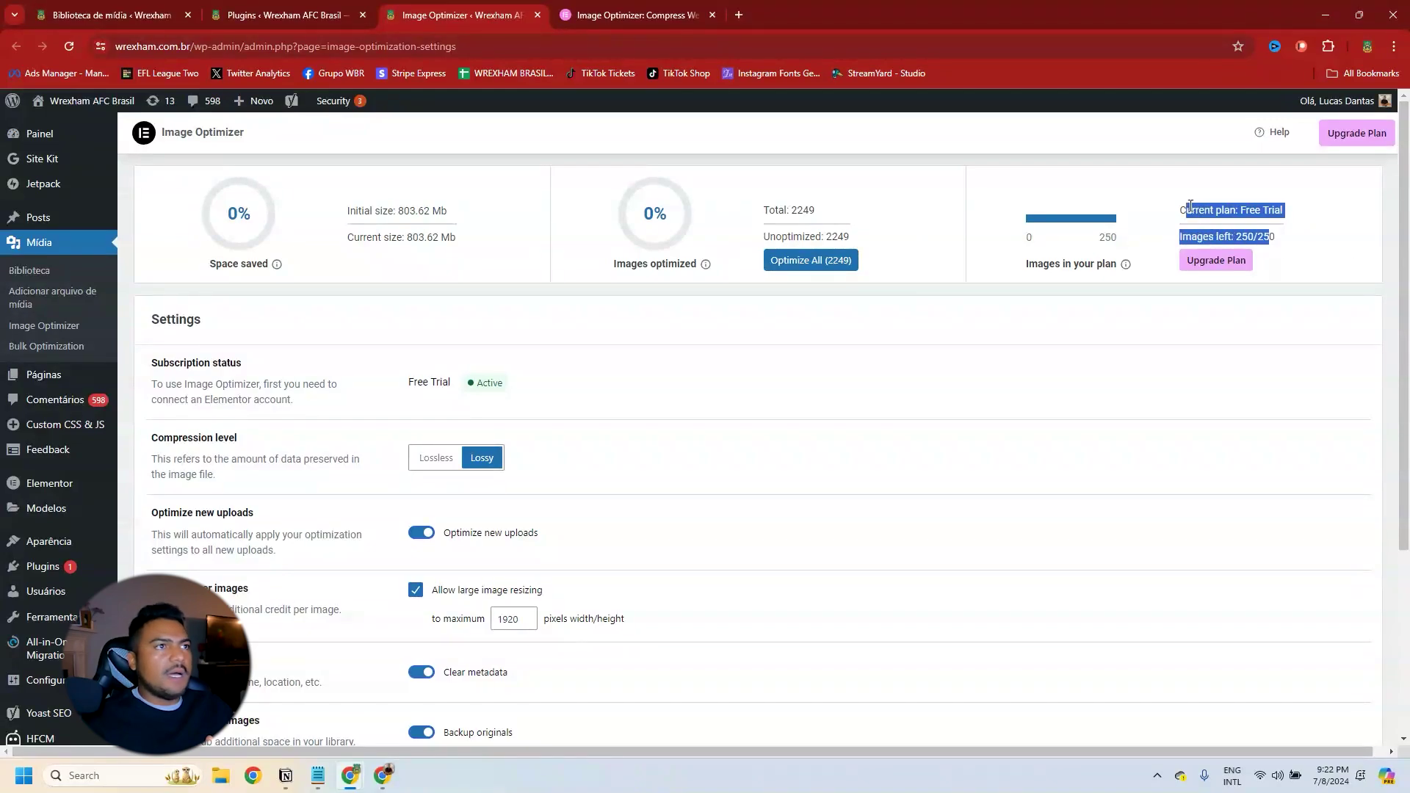
{"action": "left_click", "coordinate": [1278, 246]}
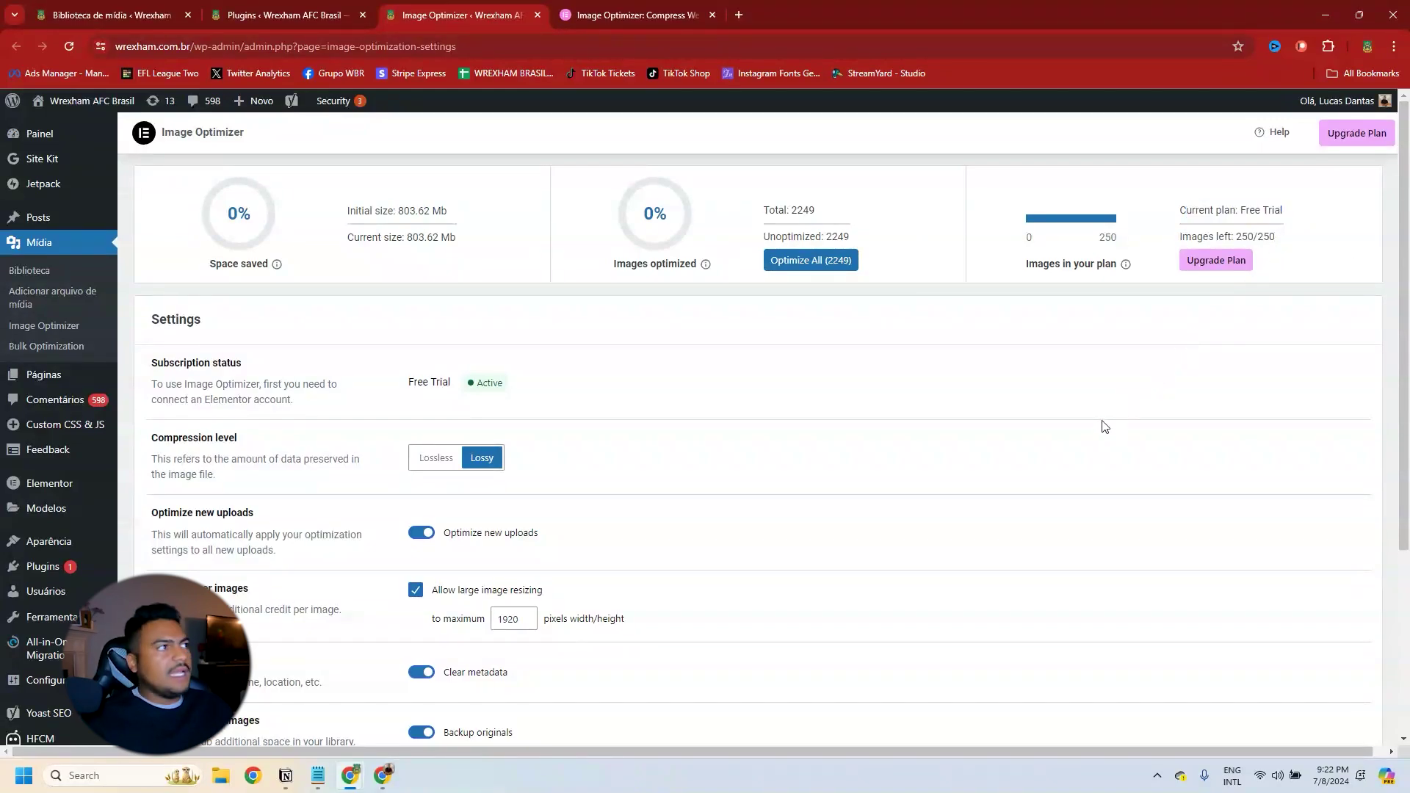
{"action": "left_click_drag", "start_coordinate": [1274, 233], "coordinate": [1179, 210]}
{"action": "left_click", "coordinate": [1294, 236]}
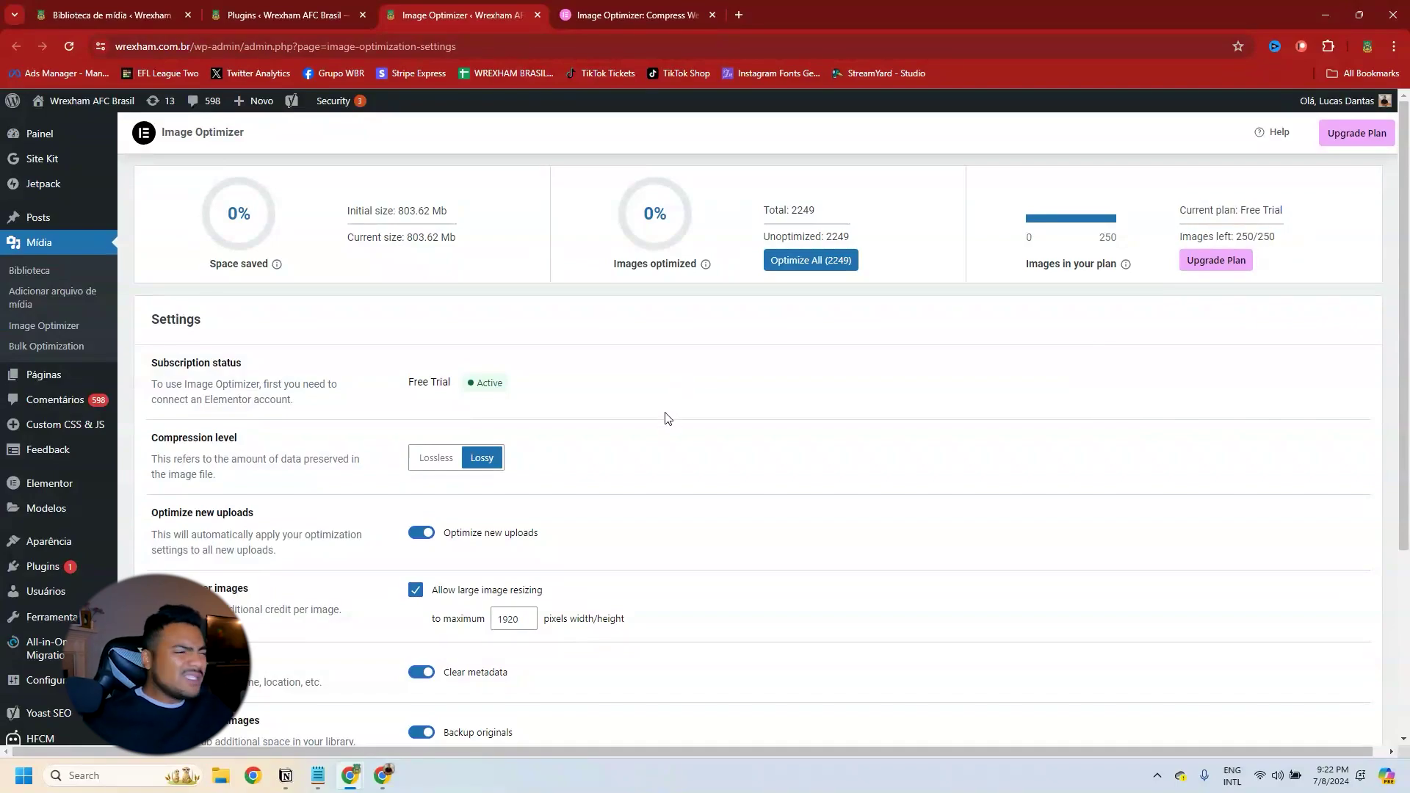
Examine the plugin's optimization settings, focusing on the maximum pixel limit for resizing larger images
{"action": "scroll", "coordinate": [665, 419], "scroll_direction": "down", "scroll_amount": 2}
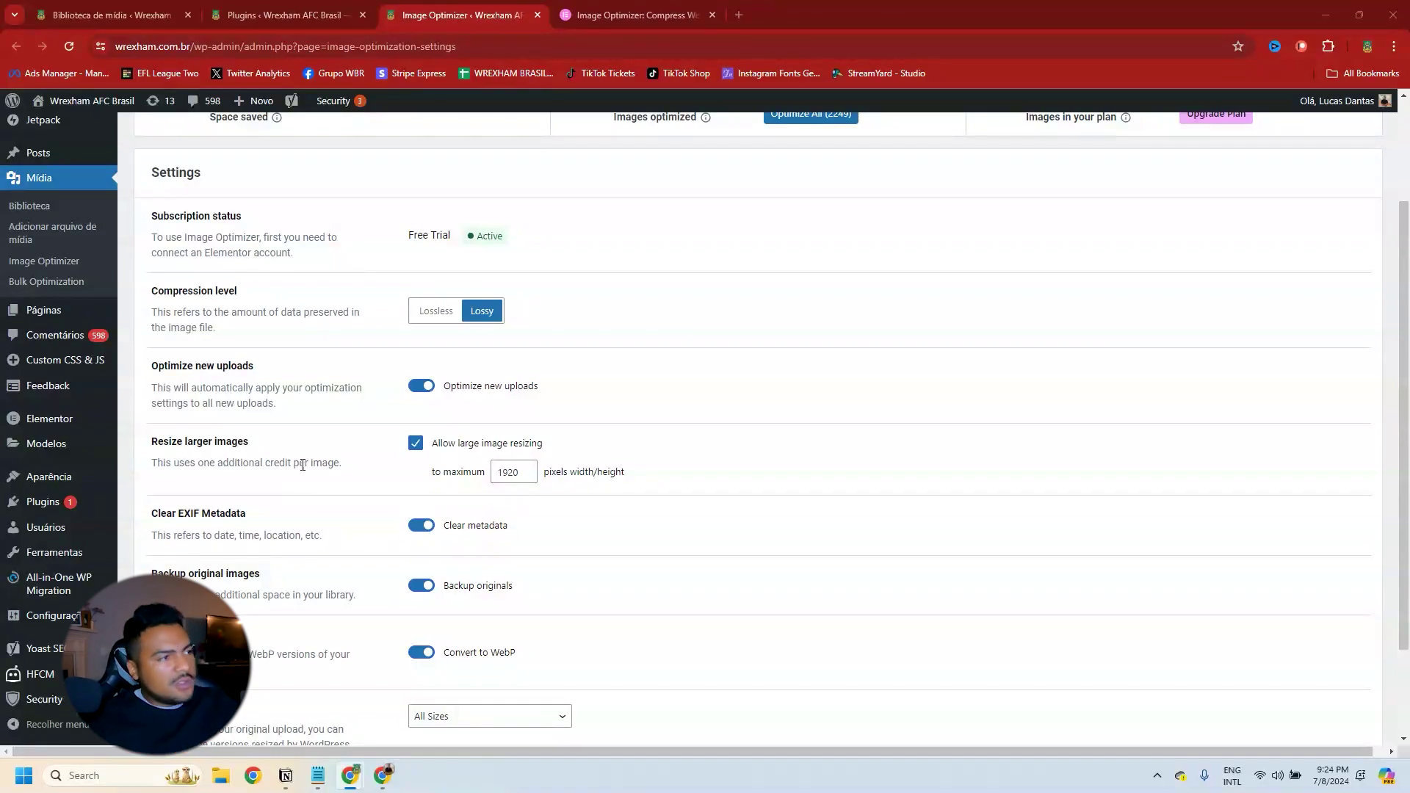
{"action": "left_click_drag", "start_coordinate": [521, 474], "coordinate": [471, 484]}
{"action": "left_click", "coordinate": [665, 470]}
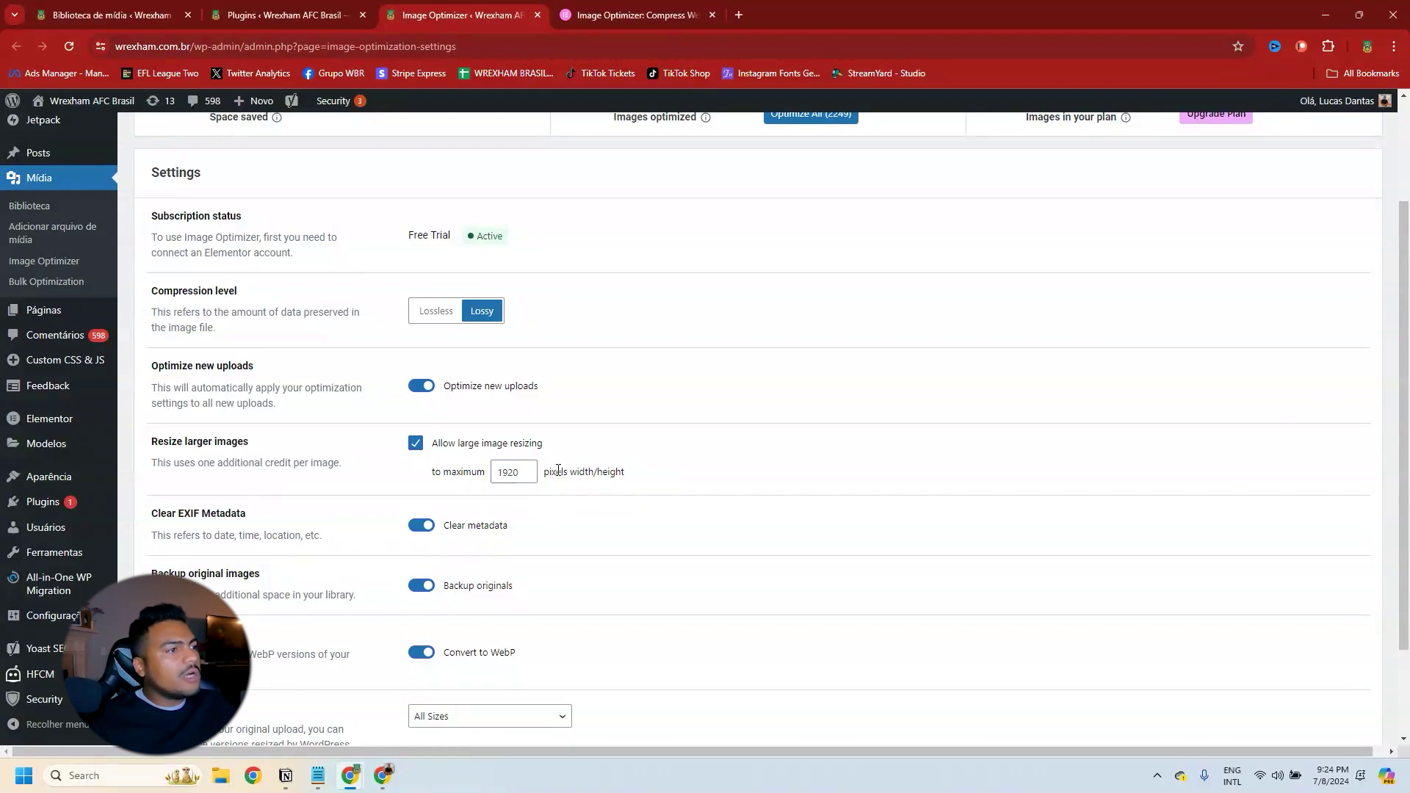
{"action": "scroll", "coordinate": [554, 468], "scroll_direction": "down", "scroll_amount": 1}
{"action": "double_click", "coordinate": [511, 401]}
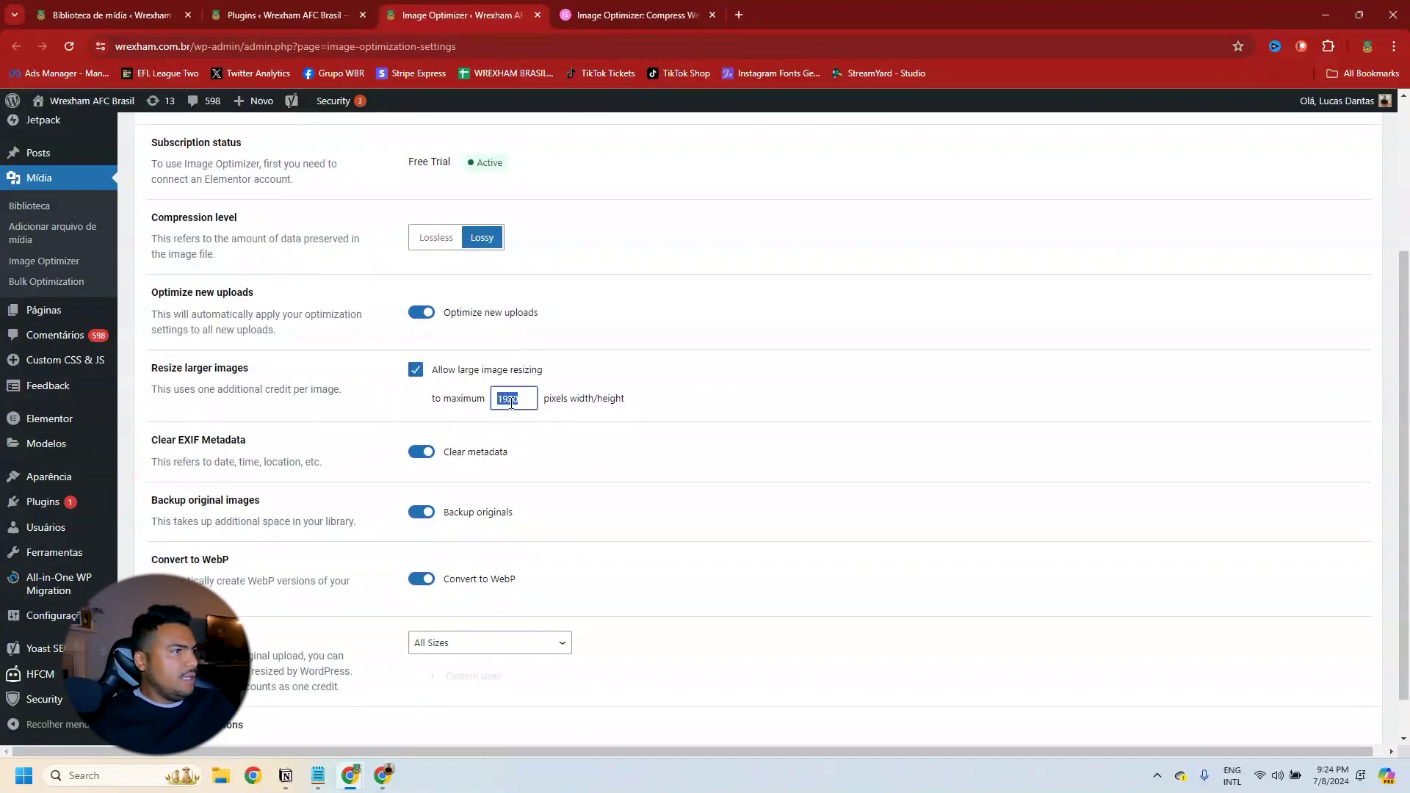
{"action": "left_click", "coordinate": [531, 399]}
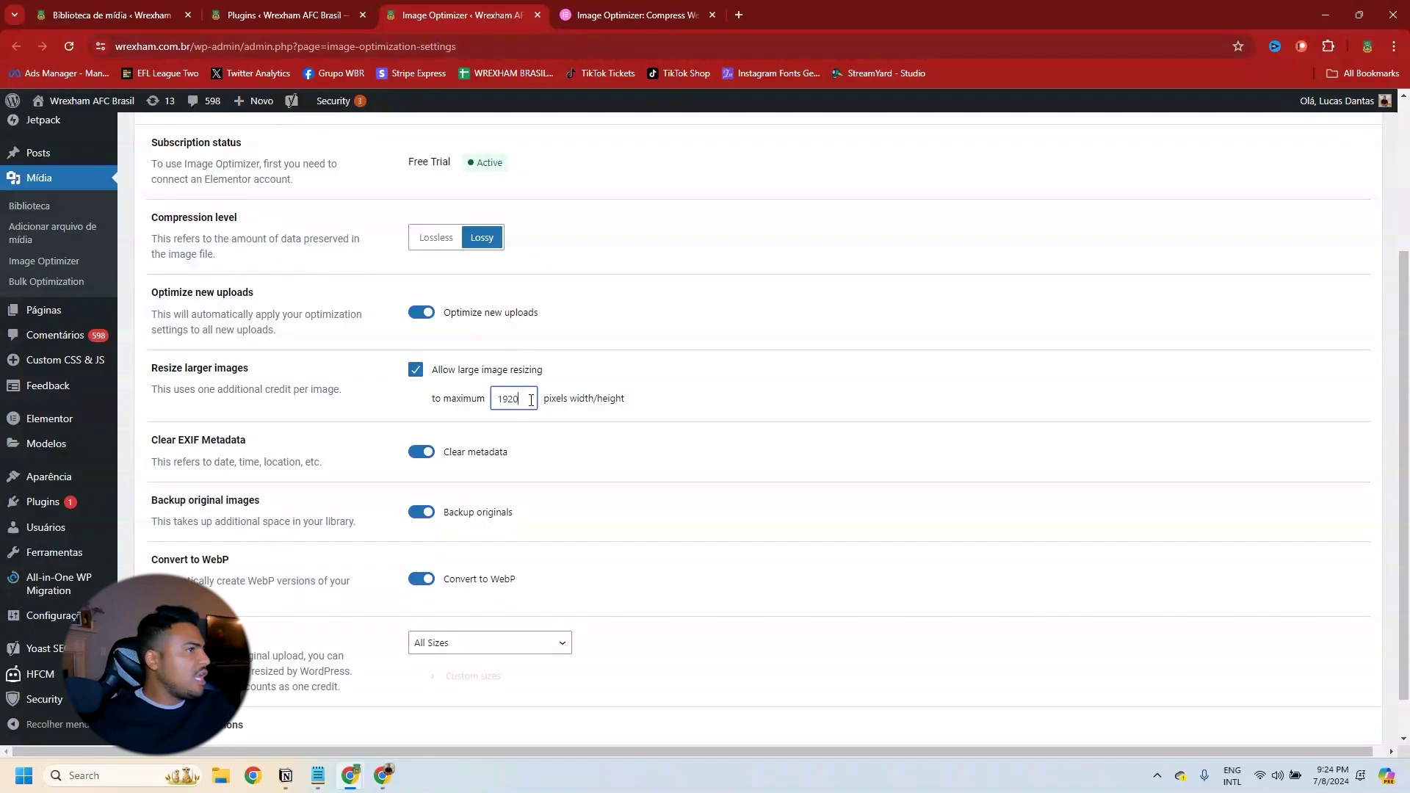
{"action": "double_click", "coordinate": [529, 399]}
{"action": "left_click", "coordinate": [647, 404]}
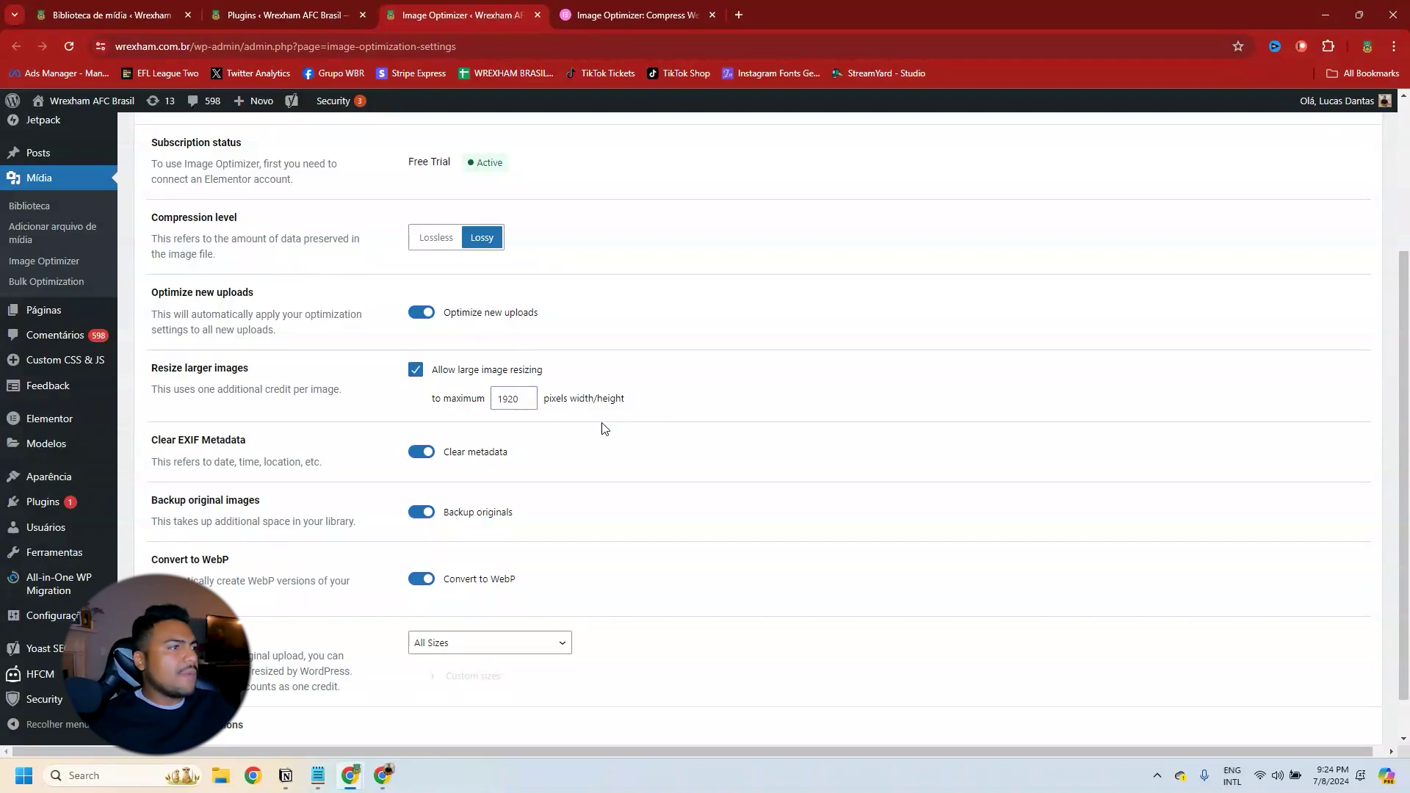
Set the file optimization option to Custom instead of all image sizes
{"action": "scroll", "coordinate": [488, 460], "scroll_direction": "down", "scroll_amount": 2}
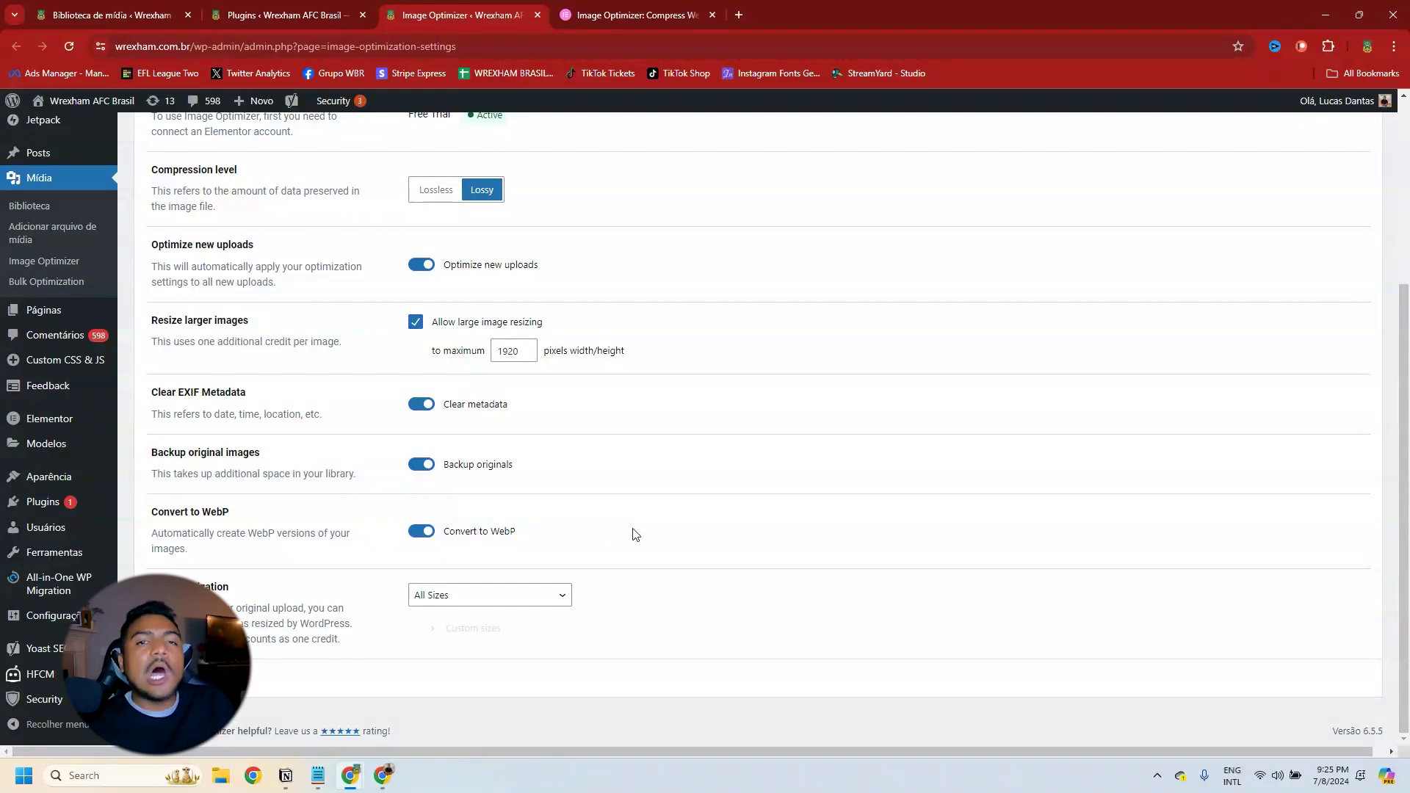
{"action": "left_click", "coordinate": [470, 596]}
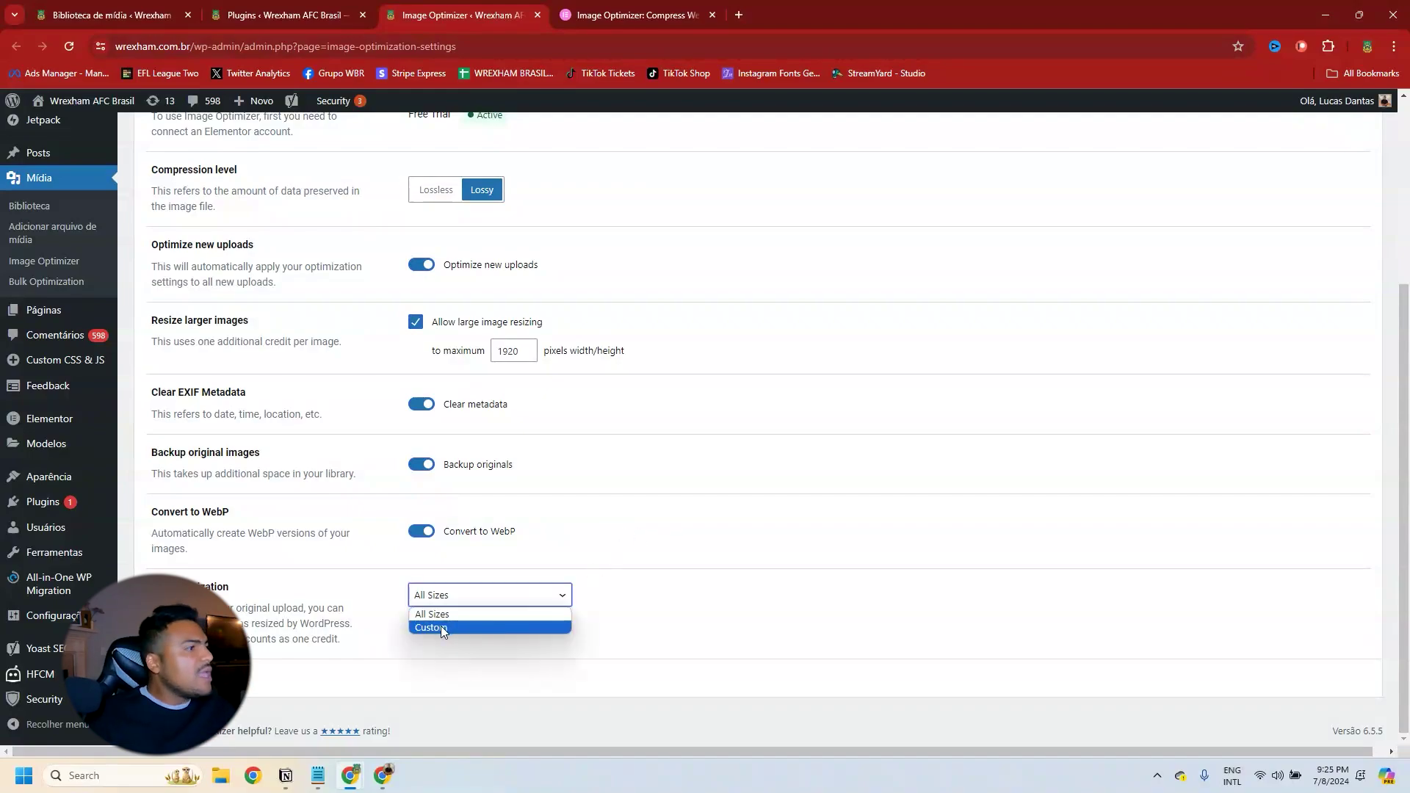
{"action": "left_click", "coordinate": [443, 628]}
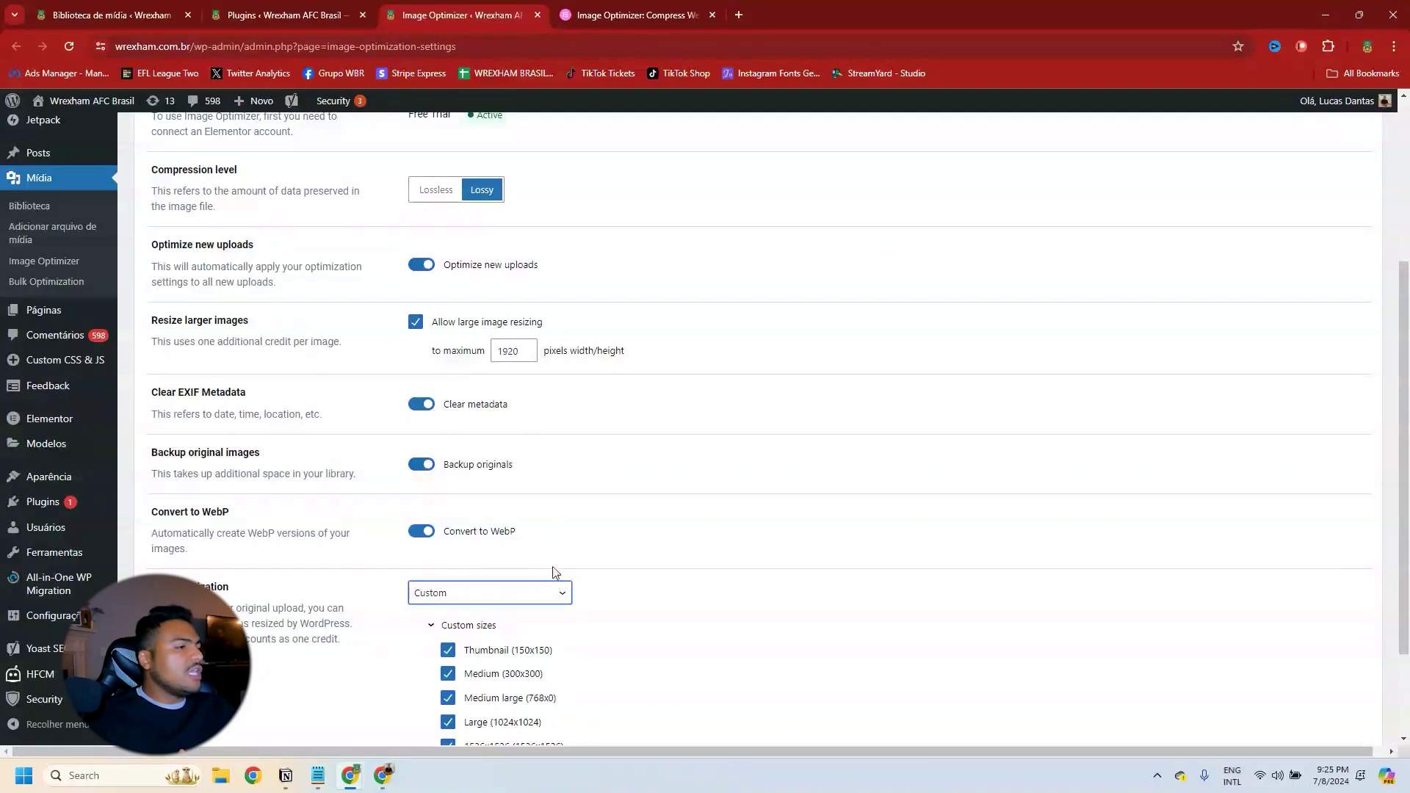
Exclude every custom image size from file optimization except 2048x2048
{"action": "scroll", "coordinate": [580, 566], "scroll_direction": "down", "scroll_amount": 2}
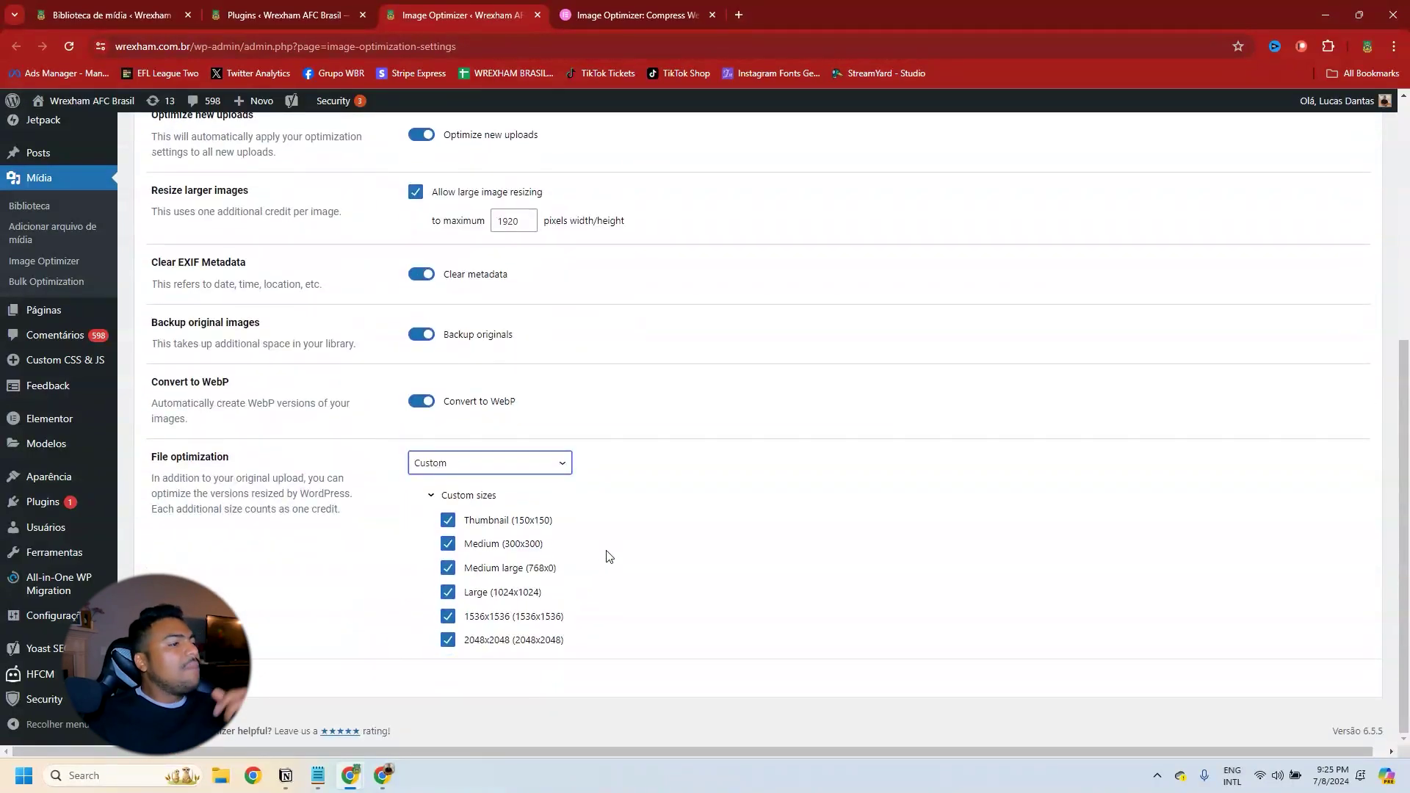
{"action": "left_click", "coordinate": [448, 544]}
{"action": "left_click", "coordinate": [448, 567]}
{"action": "left_click", "coordinate": [448, 592]}
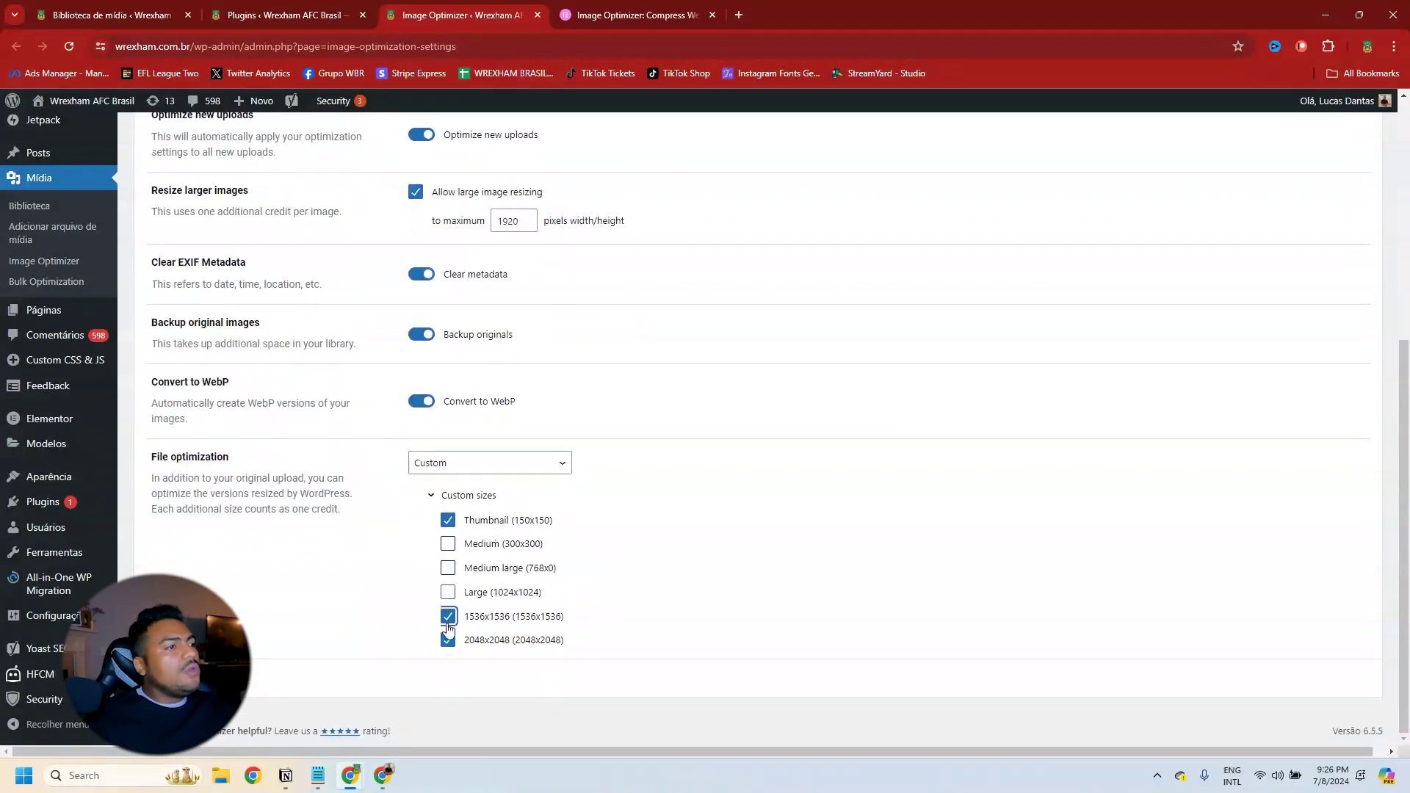
{"action": "left_click", "coordinate": [448, 616]}
{"action": "left_click", "coordinate": [448, 640]}
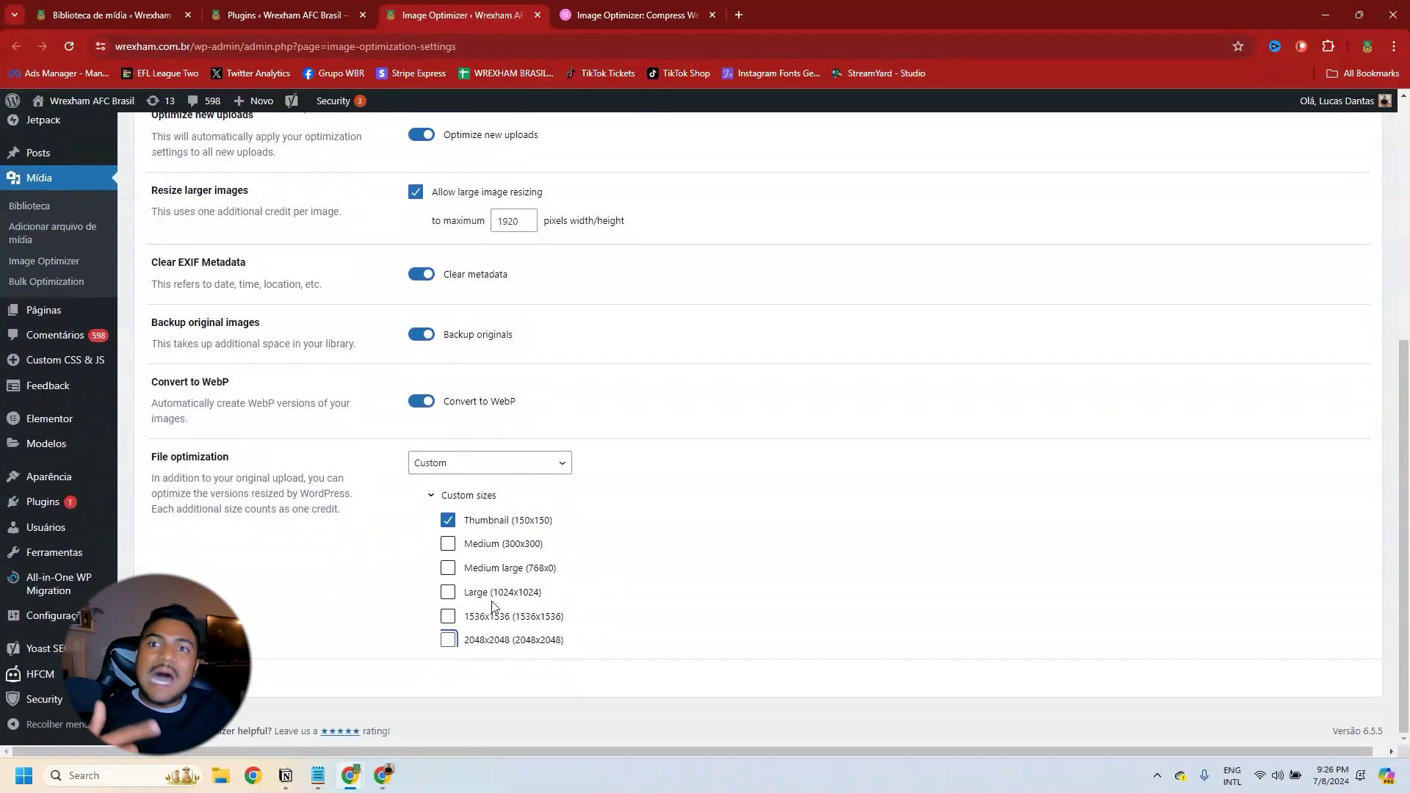
{"action": "left_click", "coordinate": [450, 640]}
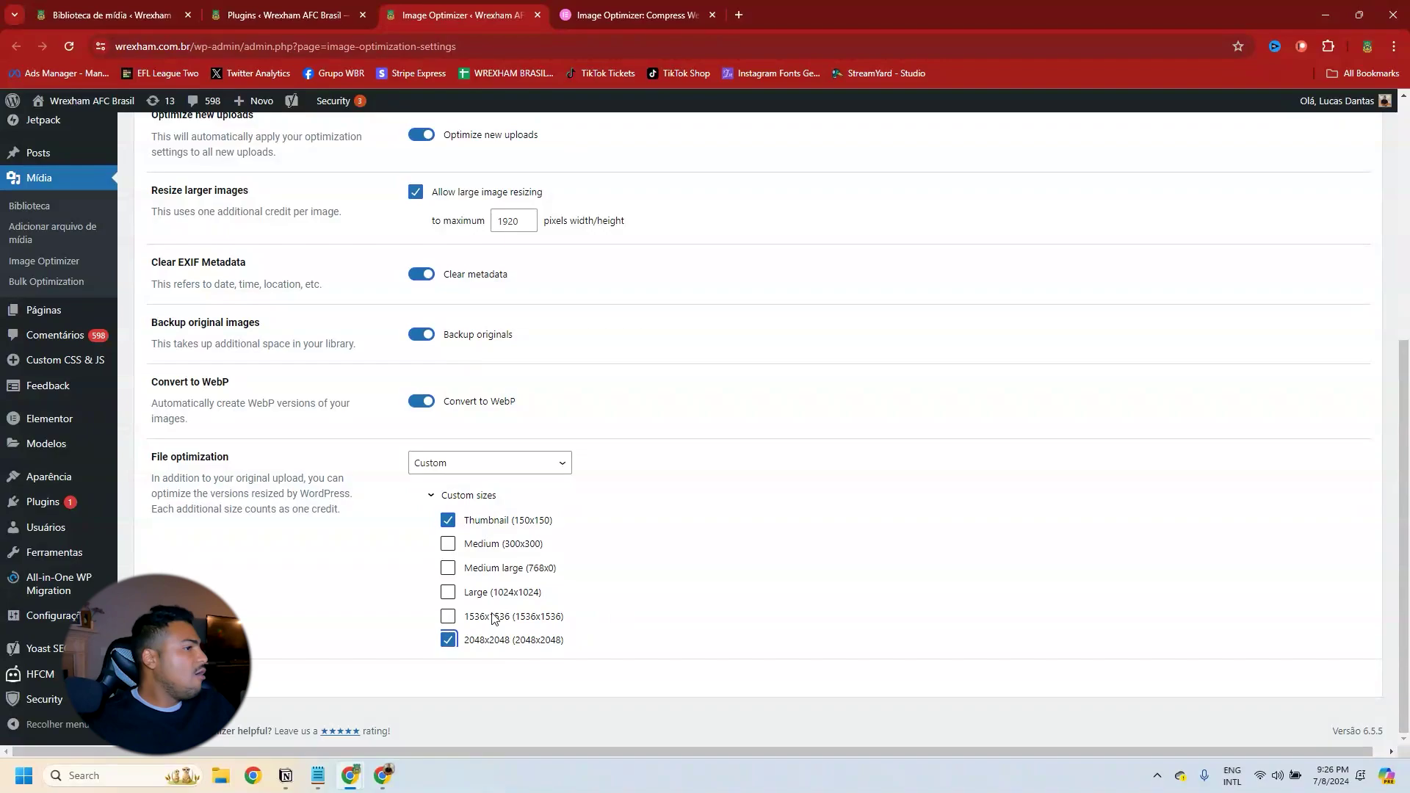
{"action": "left_click", "coordinate": [488, 523]}
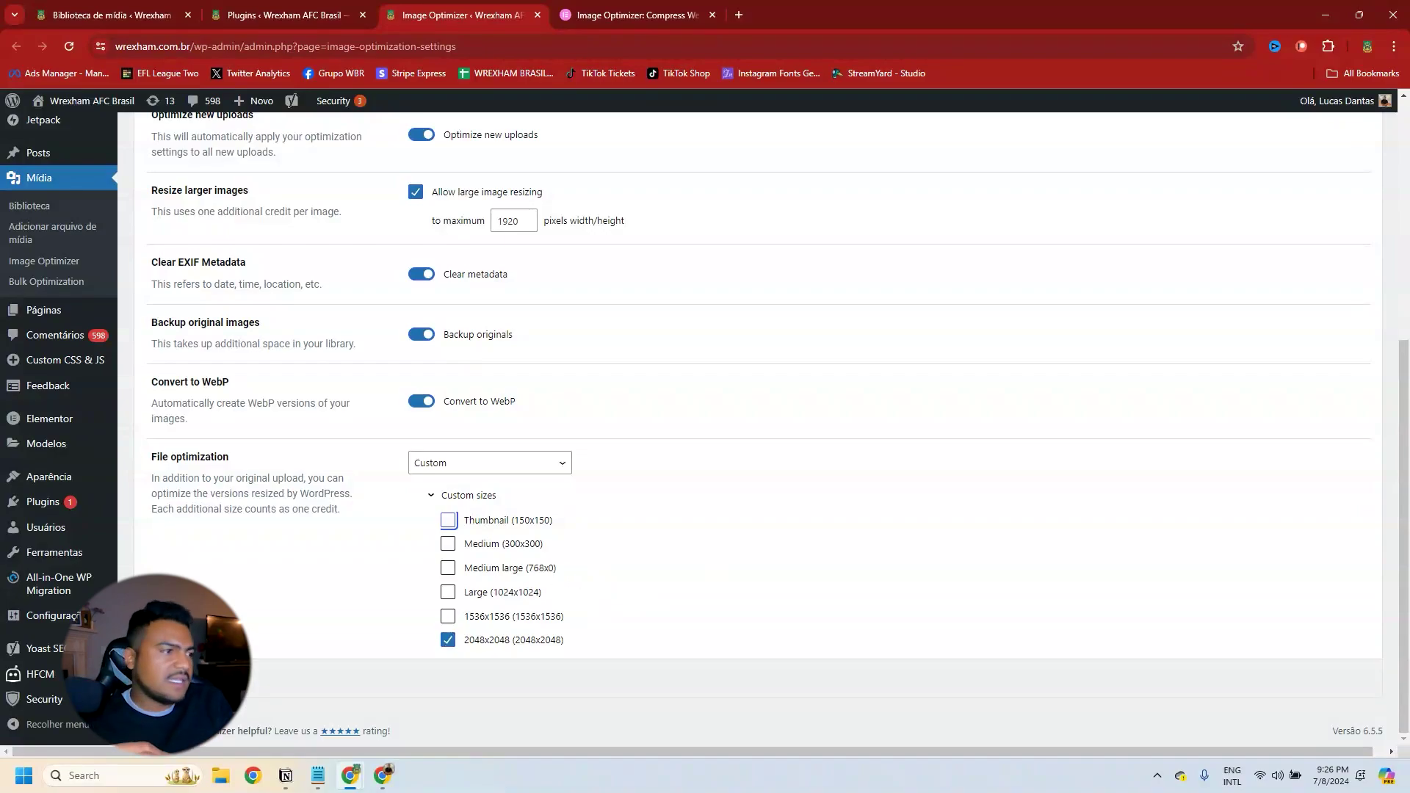
Expand the Advanced actions section and review its options for restoring originals, removing backups and managing the subscription
{"action": "scroll", "coordinate": [593, 587], "scroll_direction": "down", "scroll_amount": 2}
{"action": "left_click", "coordinate": [593, 517]}
{"action": "scroll", "coordinate": [350, 541], "scroll_direction": "down", "scroll_amount": 1}
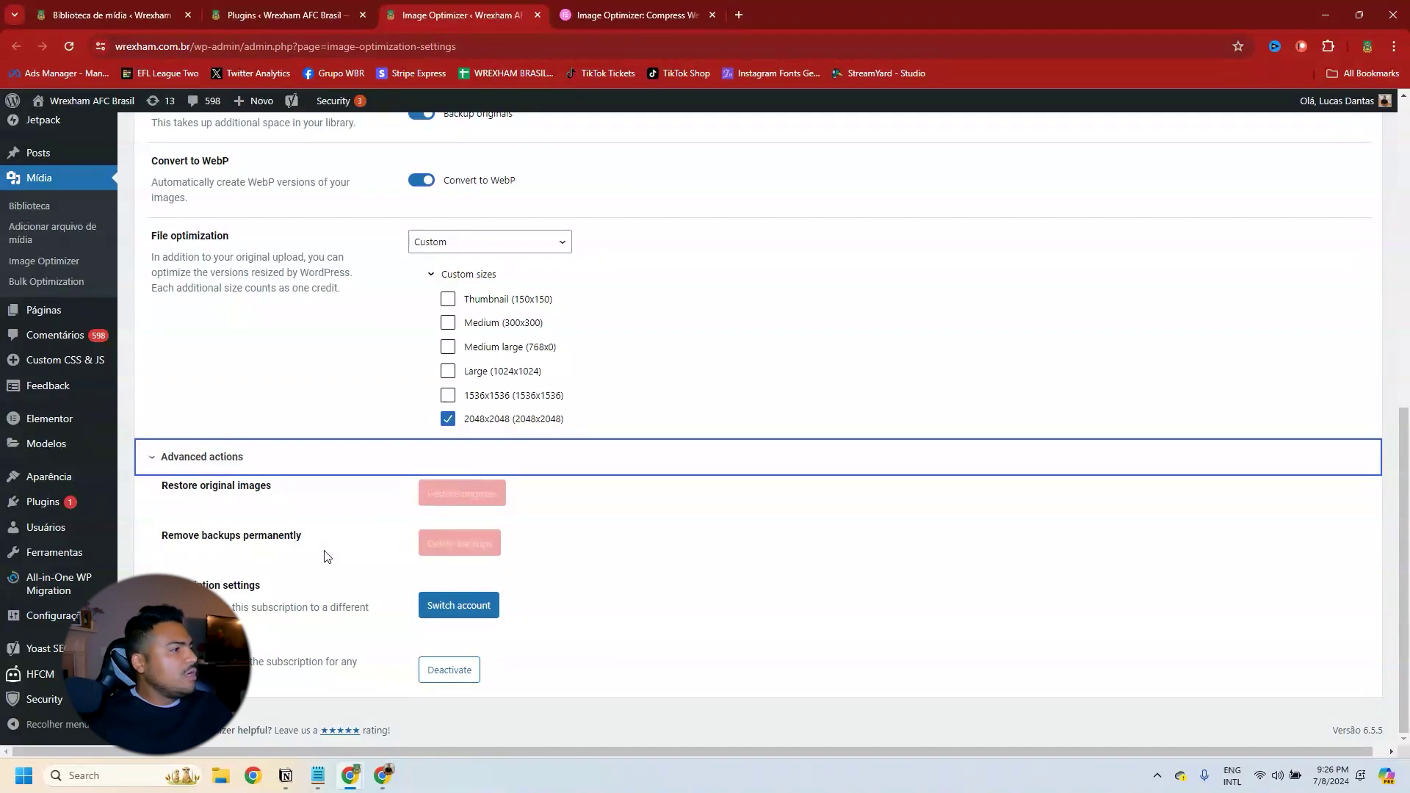
{"action": "left_click", "coordinate": [201, 462]}
{"action": "left_click", "coordinate": [202, 460]}
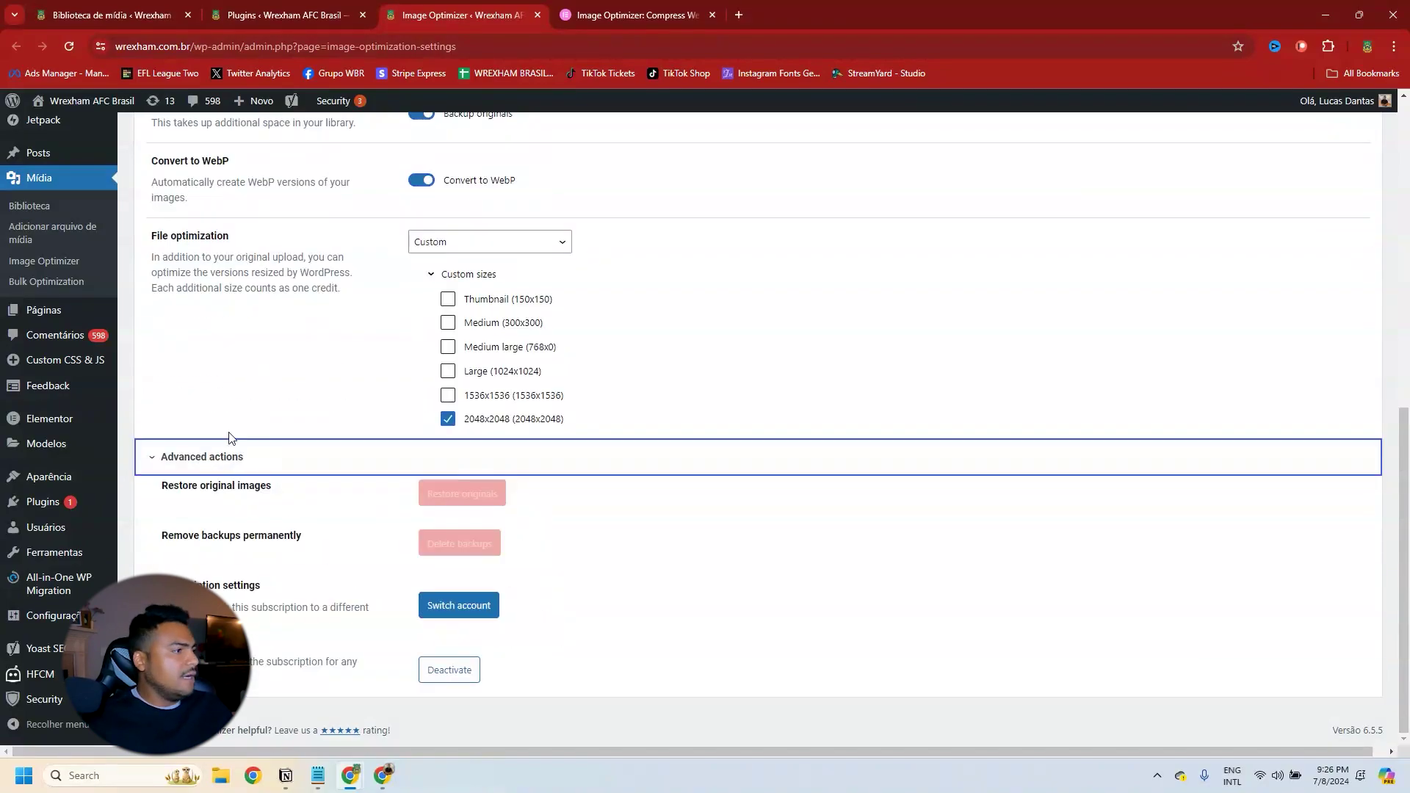
{"action": "left_click", "coordinate": [196, 463]}
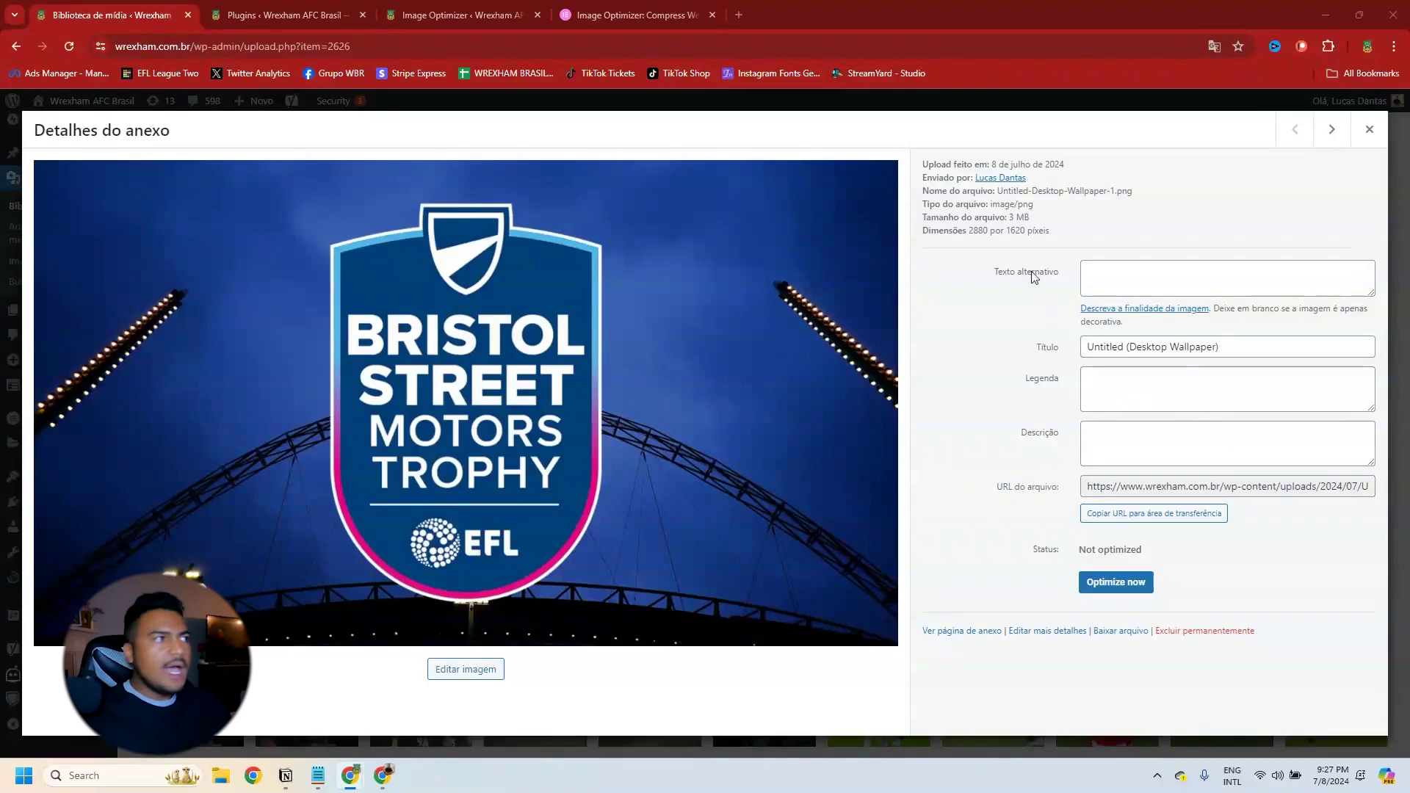
Check the file size of the Bristol Street Motors Trophy image in its attachment details and optimize the image
{"action": "left_click_drag", "start_coordinate": [1036, 217], "coordinate": [1011, 220]}
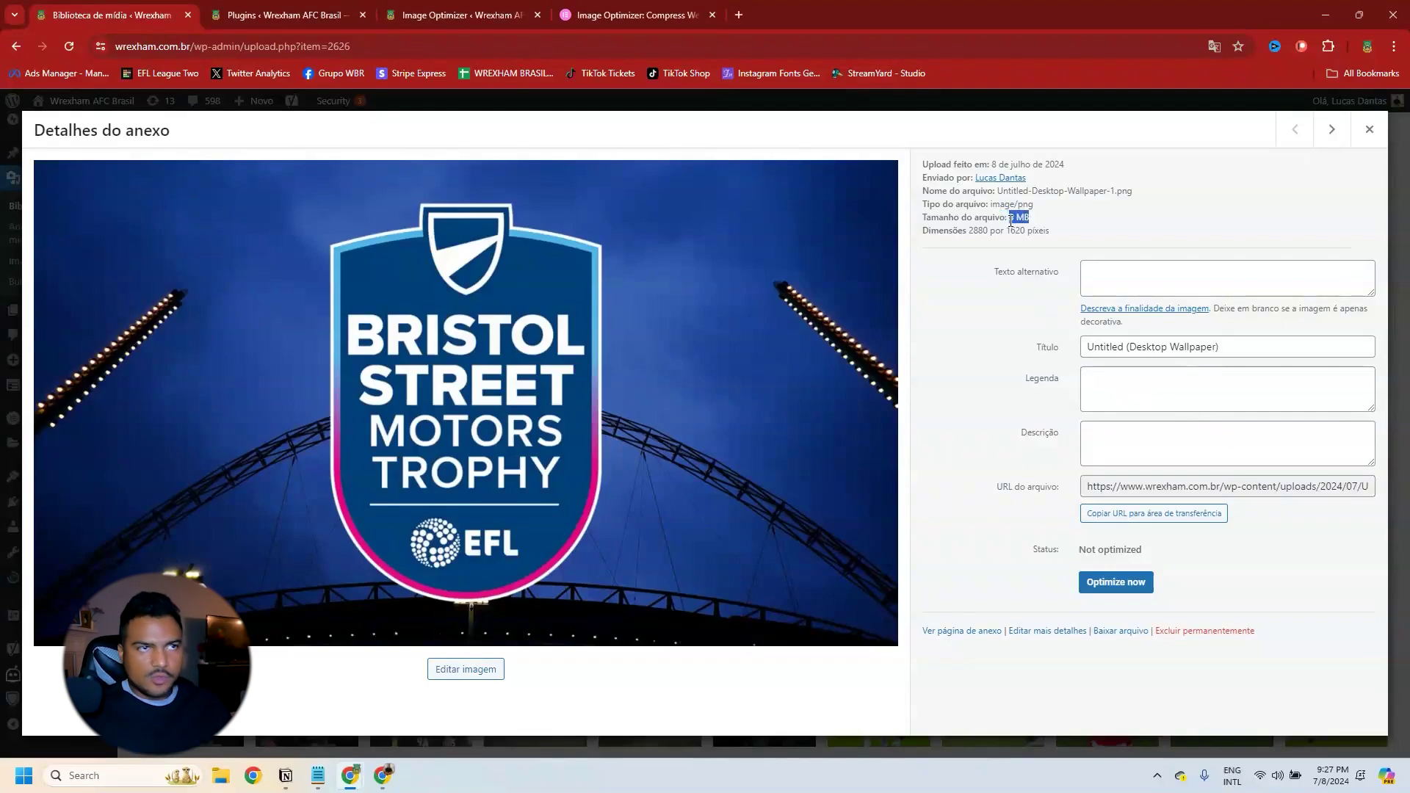
{"action": "left_click", "coordinate": [1059, 220]}
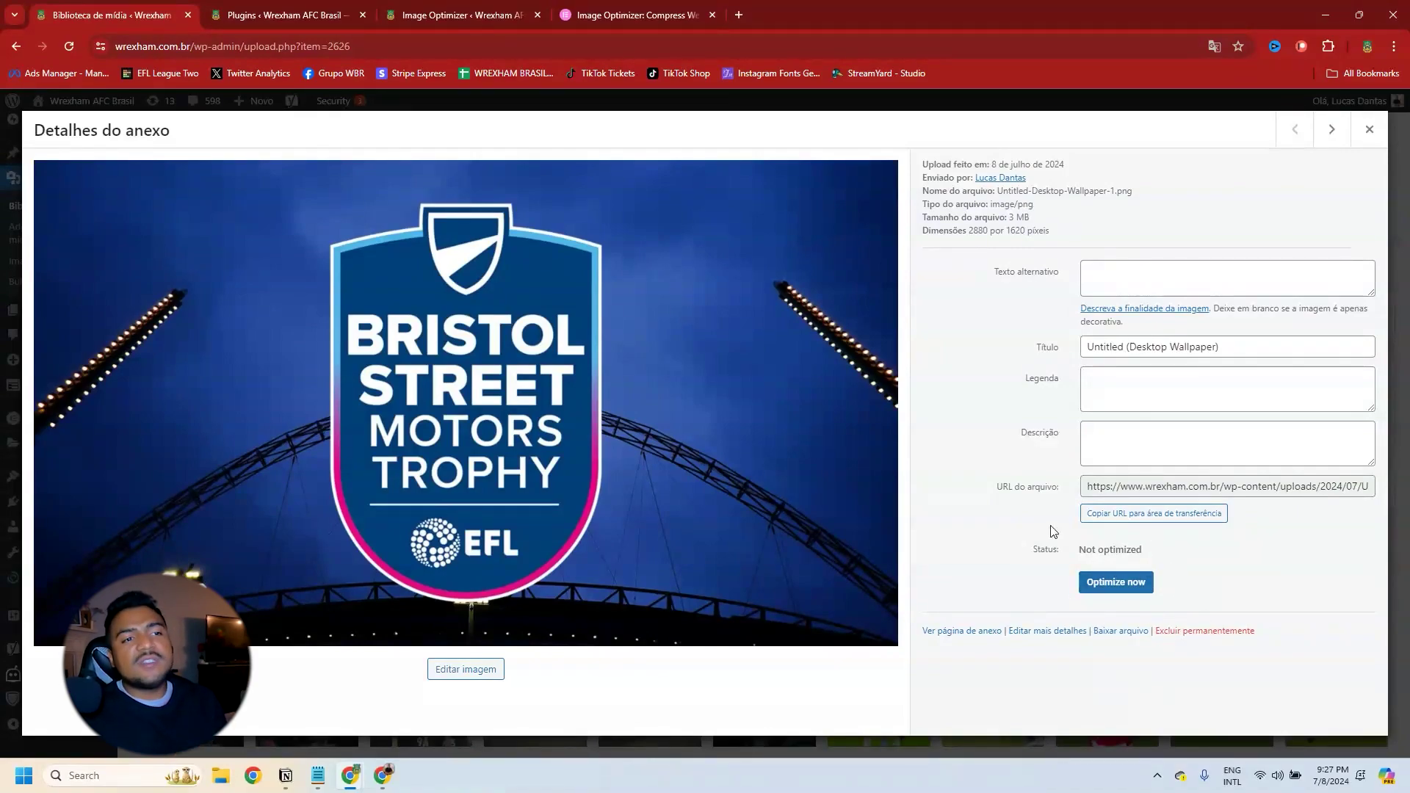
{"action": "left_click", "coordinate": [1119, 589]}
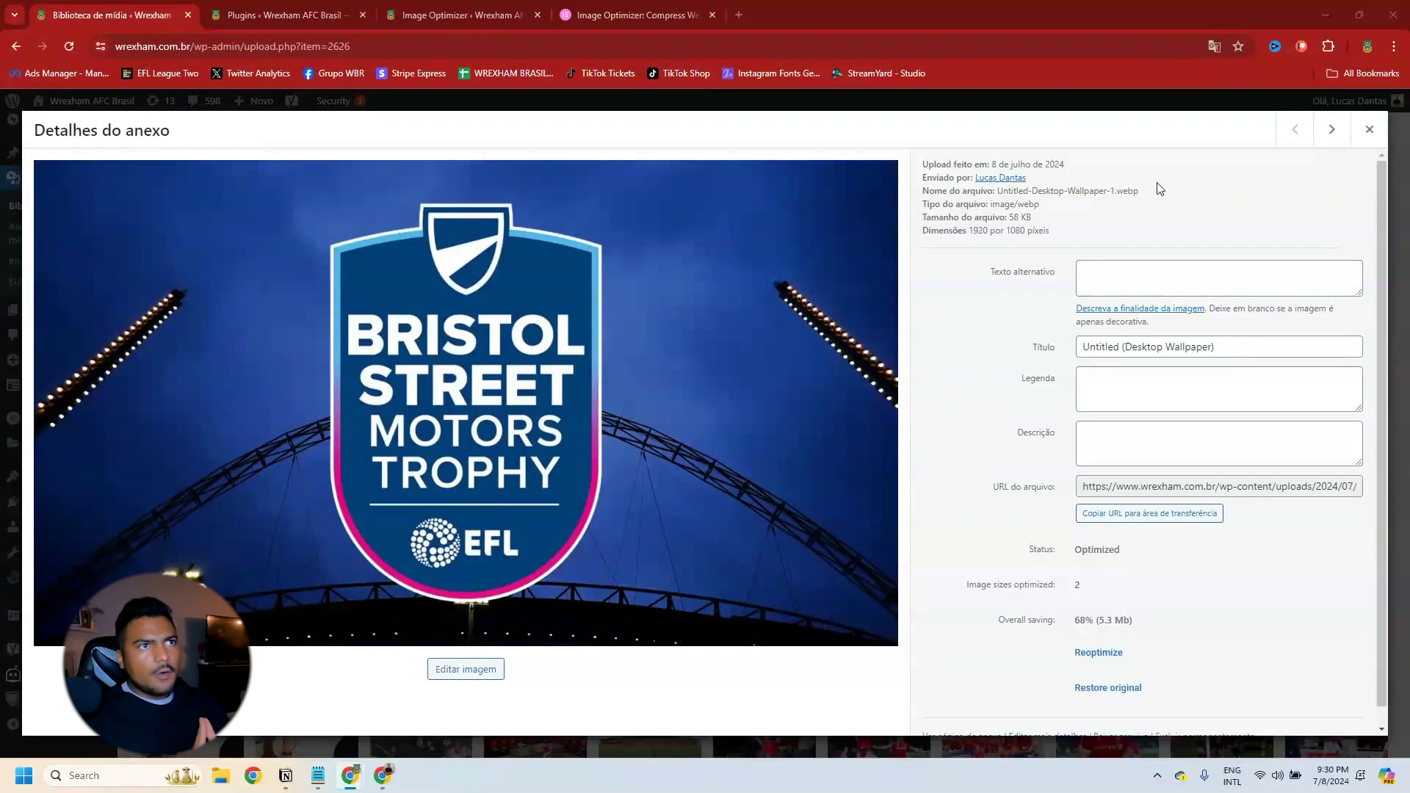
Check the optimized trophy image's file size and overall saving in the attachment details
{"action": "left_click_drag", "start_coordinate": [1033, 219], "coordinate": [1009, 219]}
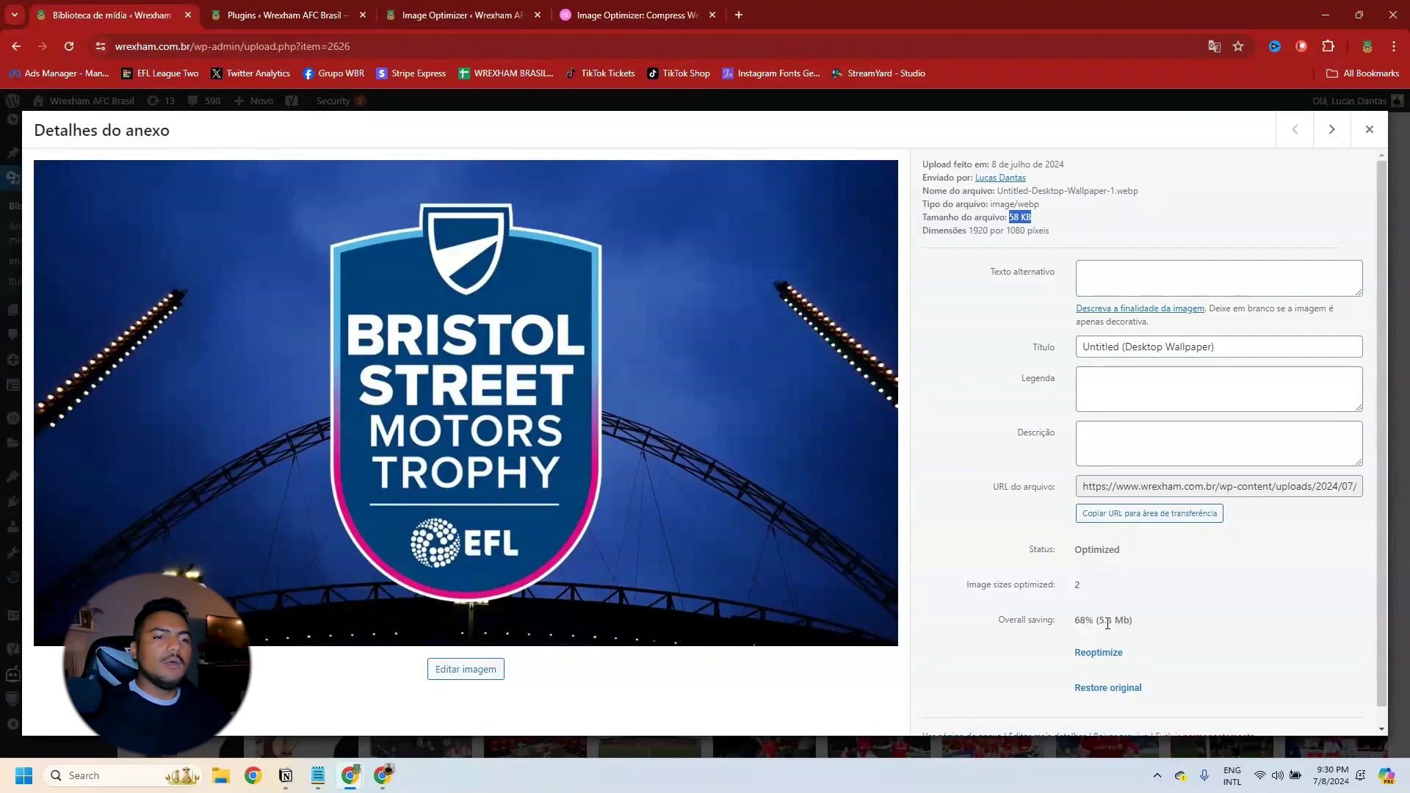
{"action": "left_click_drag", "start_coordinate": [1125, 623], "coordinate": [1101, 625]}
{"action": "left_click", "coordinate": [1146, 626]}
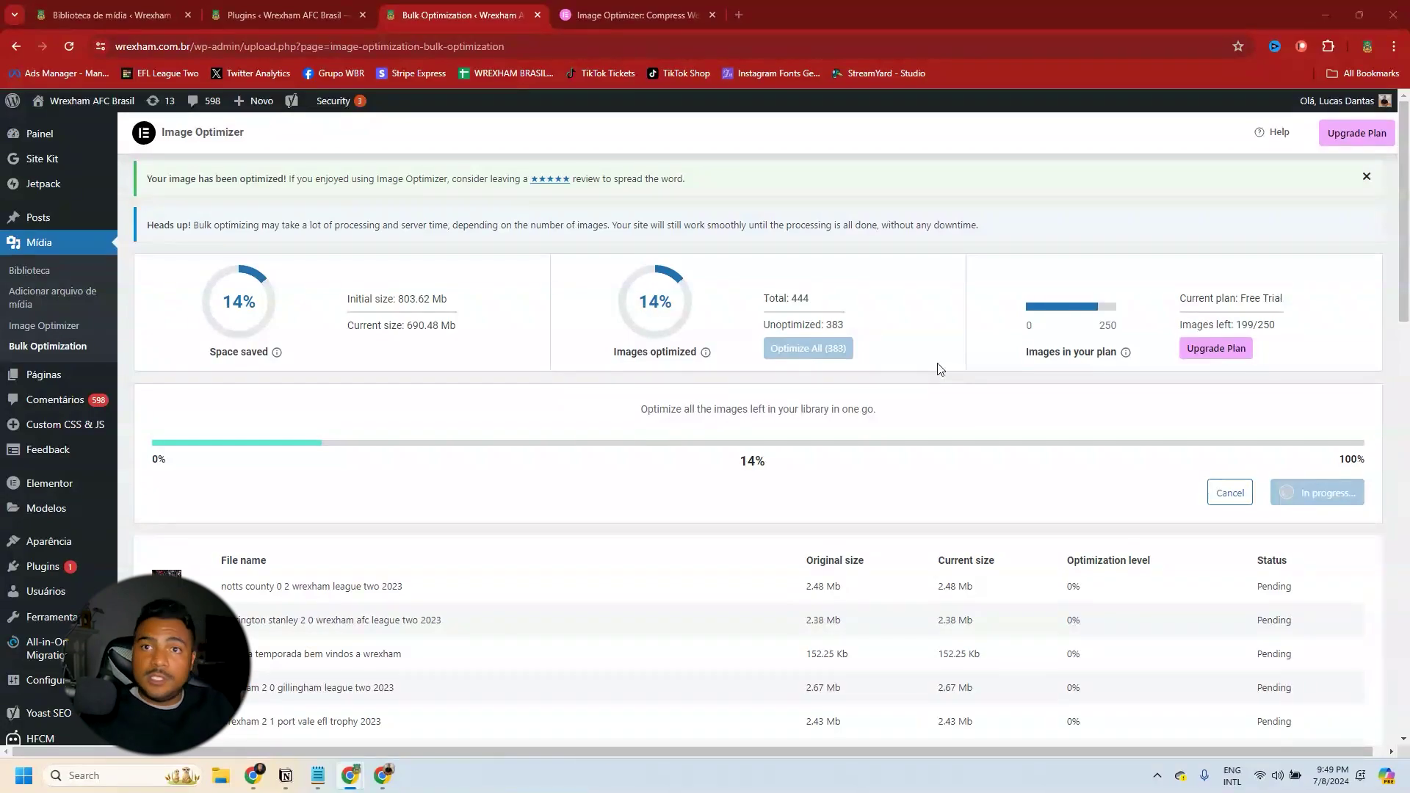
Examine the running bulk optimization: file sizes and optimization levels per image, unoptimized count, and images left in the plan
{"action": "scroll", "coordinate": [838, 455], "scroll_direction": "down", "scroll_amount": 1}
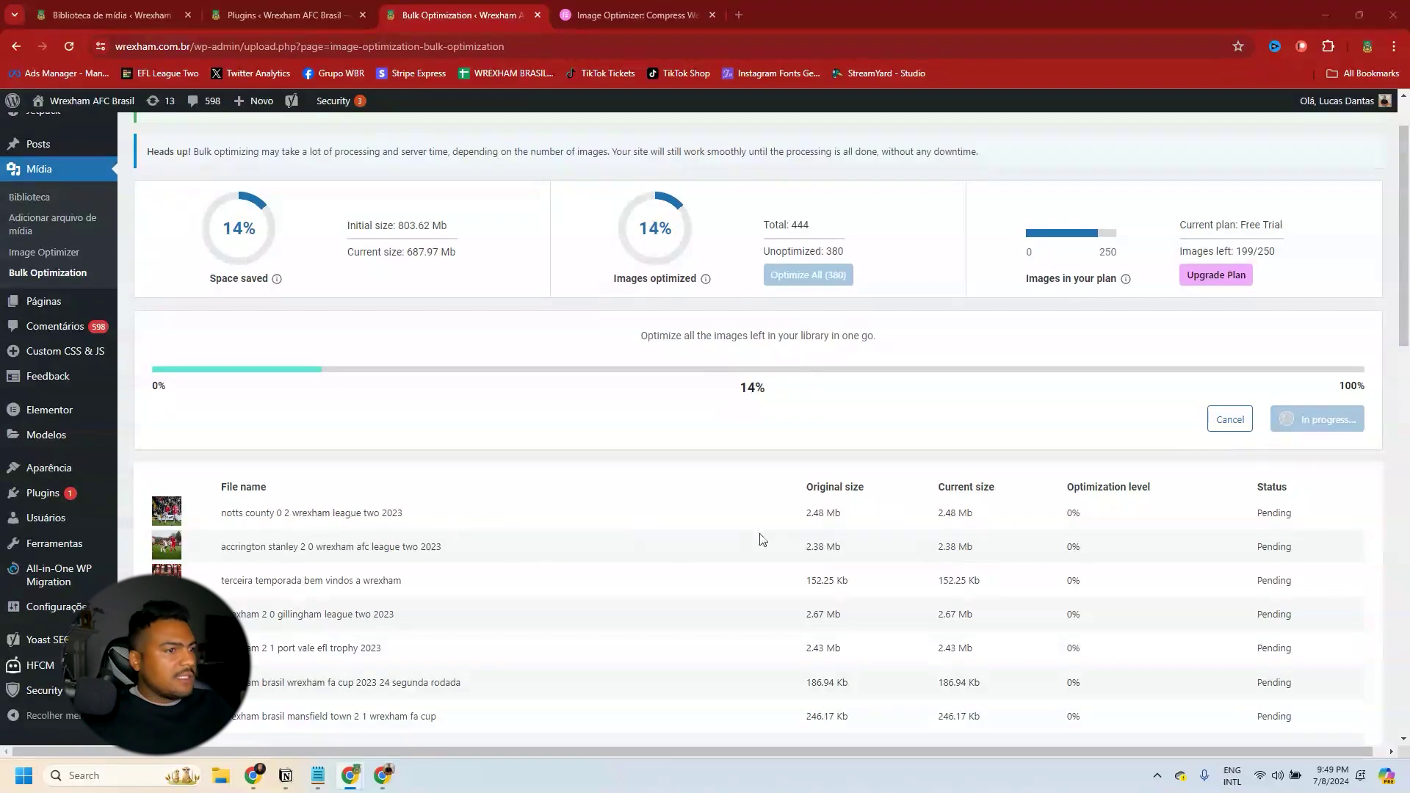
{"action": "left_click_drag", "start_coordinate": [800, 515], "coordinate": [859, 520]}
{"action": "double_click", "coordinate": [1073, 513]}
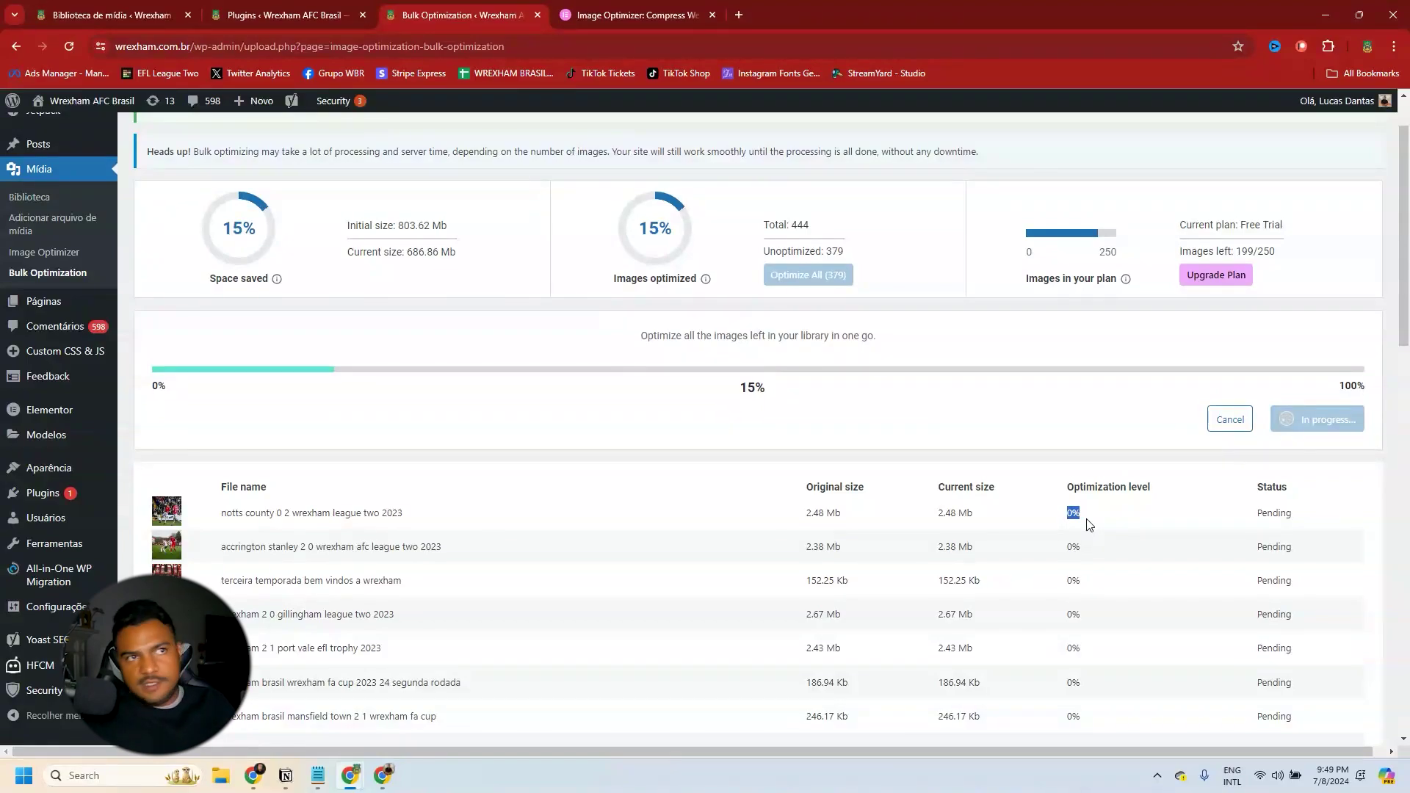
{"action": "scroll", "coordinate": [1054, 529], "scroll_direction": "up", "scroll_amount": 1}
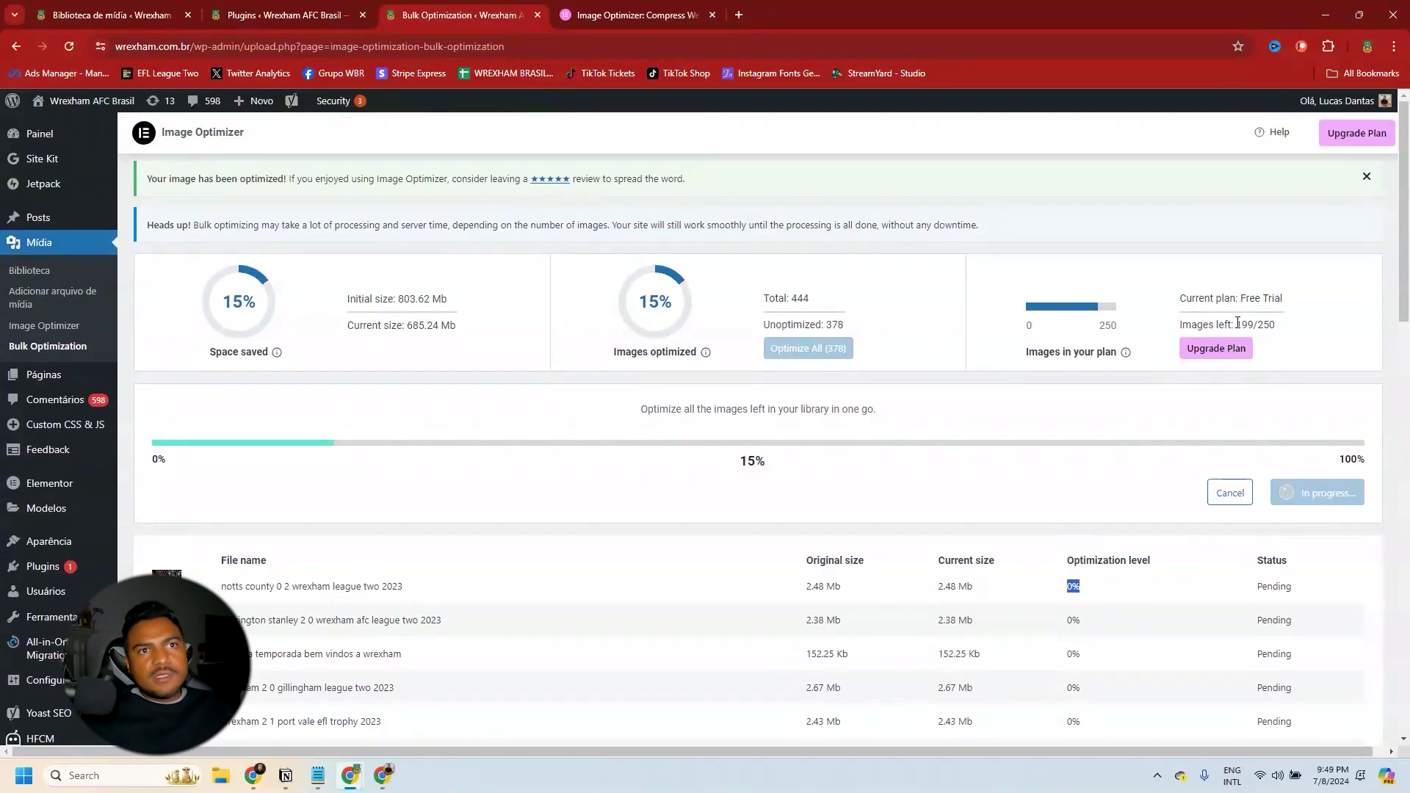
{"action": "left_click_drag", "start_coordinate": [846, 328], "coordinate": [763, 335]}
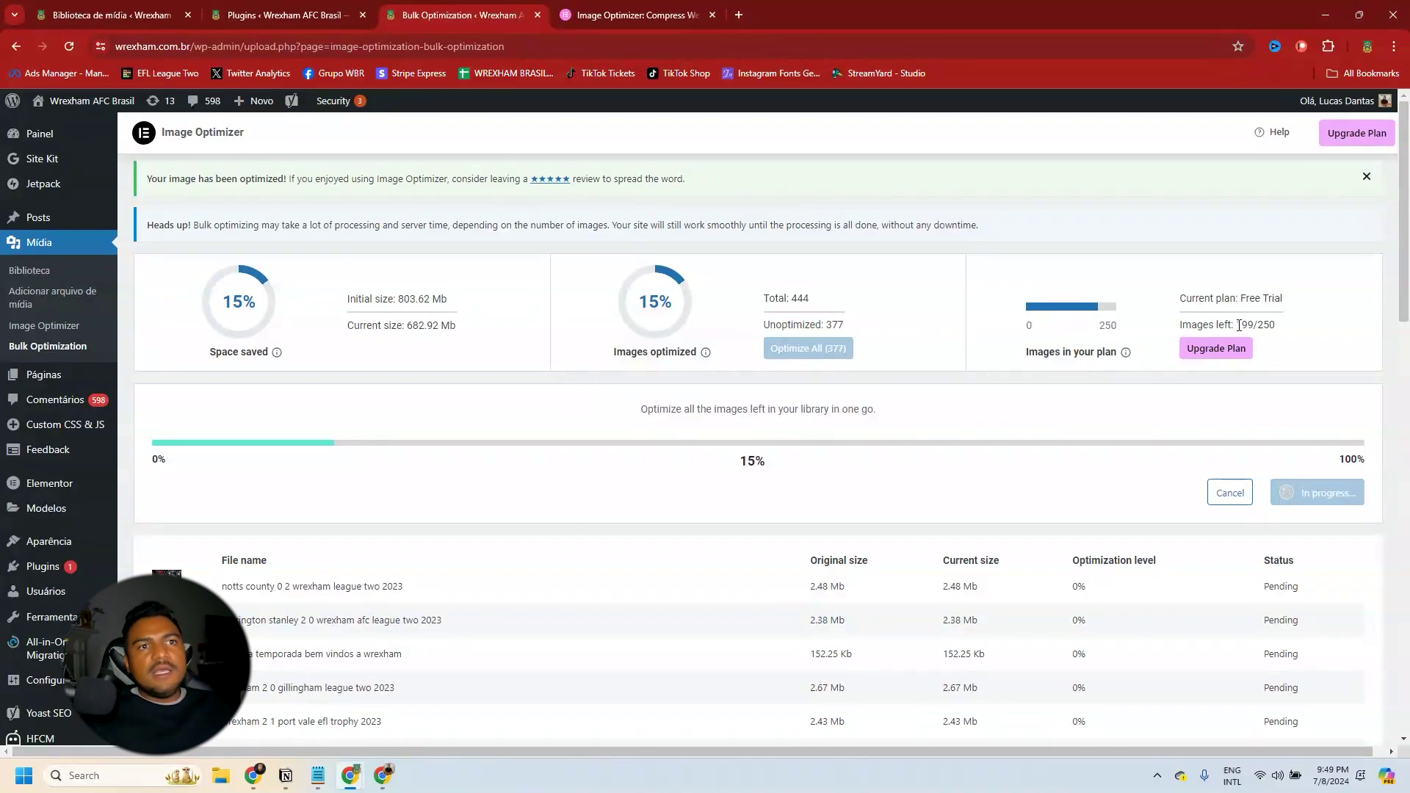
{"action": "left_click_drag", "start_coordinate": [1237, 326], "coordinate": [1270, 326]}
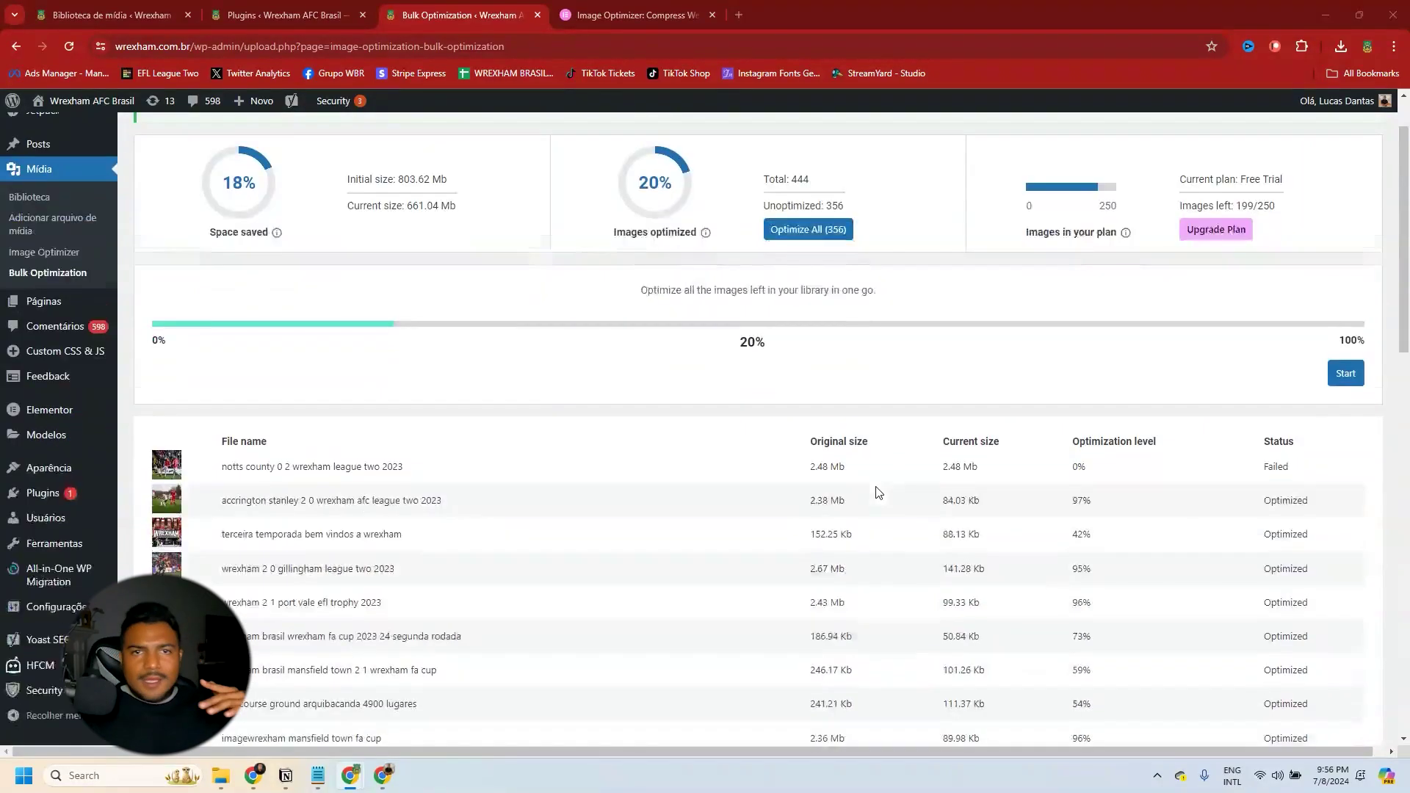
Review the optimization level and status of each image in the bulk optimization results
{"action": "scroll", "coordinate": [881, 492], "scroll_direction": "down", "scroll_amount": 1}
{"action": "left_click_drag", "start_coordinate": [1069, 438], "coordinate": [1117, 438]}
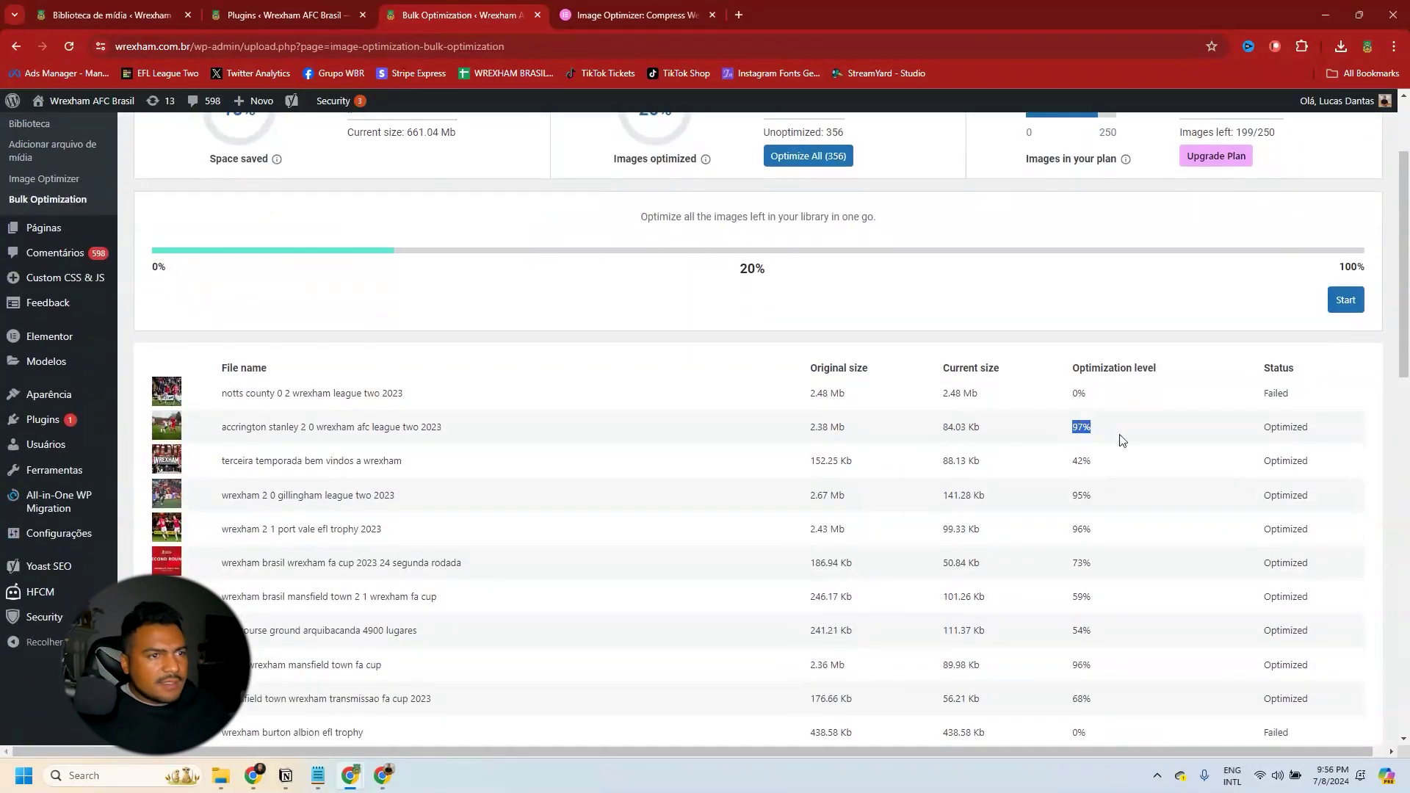
{"action": "left_click", "coordinate": [1123, 468]}
{"action": "scroll", "coordinate": [1205, 411], "scroll_direction": "down", "scroll_amount": 1}
{"action": "scroll", "coordinate": [1138, 581], "scroll_direction": "up", "scroll_amount": 3}
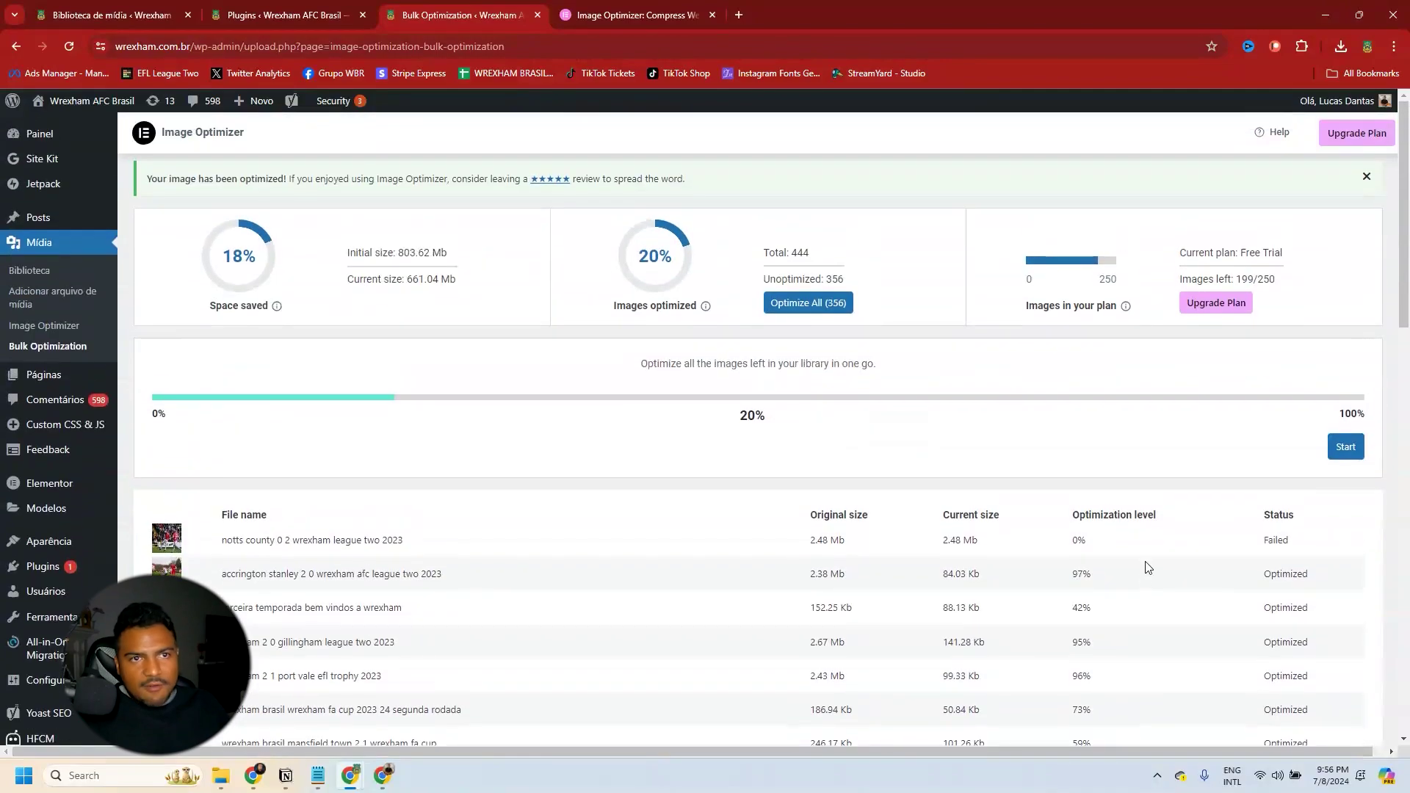
{"action": "scroll", "coordinate": [1135, 569], "scroll_direction": "down", "scroll_amount": 2}
{"action": "scroll", "coordinate": [1131, 572], "scroll_direction": "down", "scroll_amount": 1}
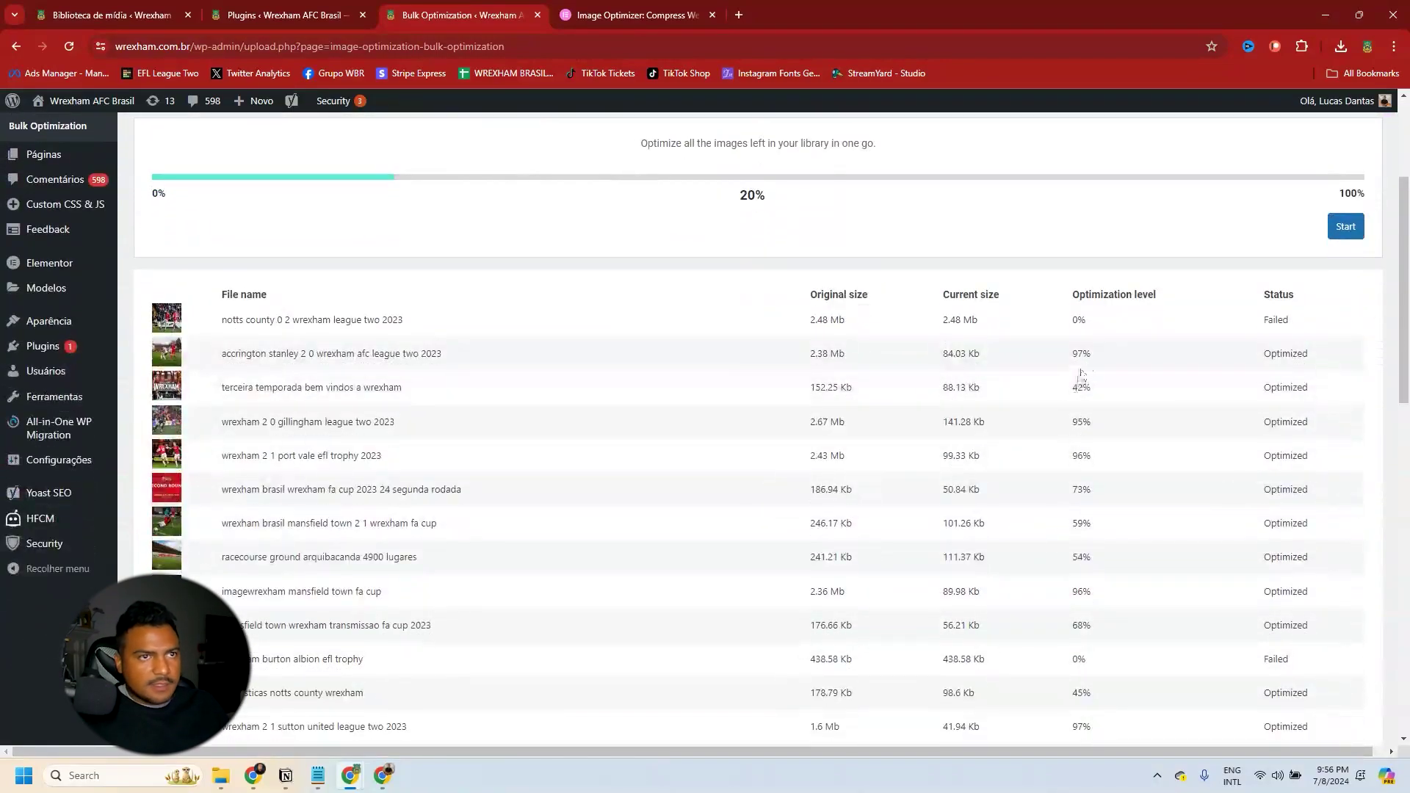
Compare original size, current size and optimization level for the Accrington Stanley, Port Vale and Mansfield Town images in the bulk results
{"action": "left_click_drag", "start_coordinate": [1102, 354], "coordinate": [1054, 529]}
{"action": "scroll", "coordinate": [1119, 542], "scroll_direction": "down", "scroll_amount": 2}
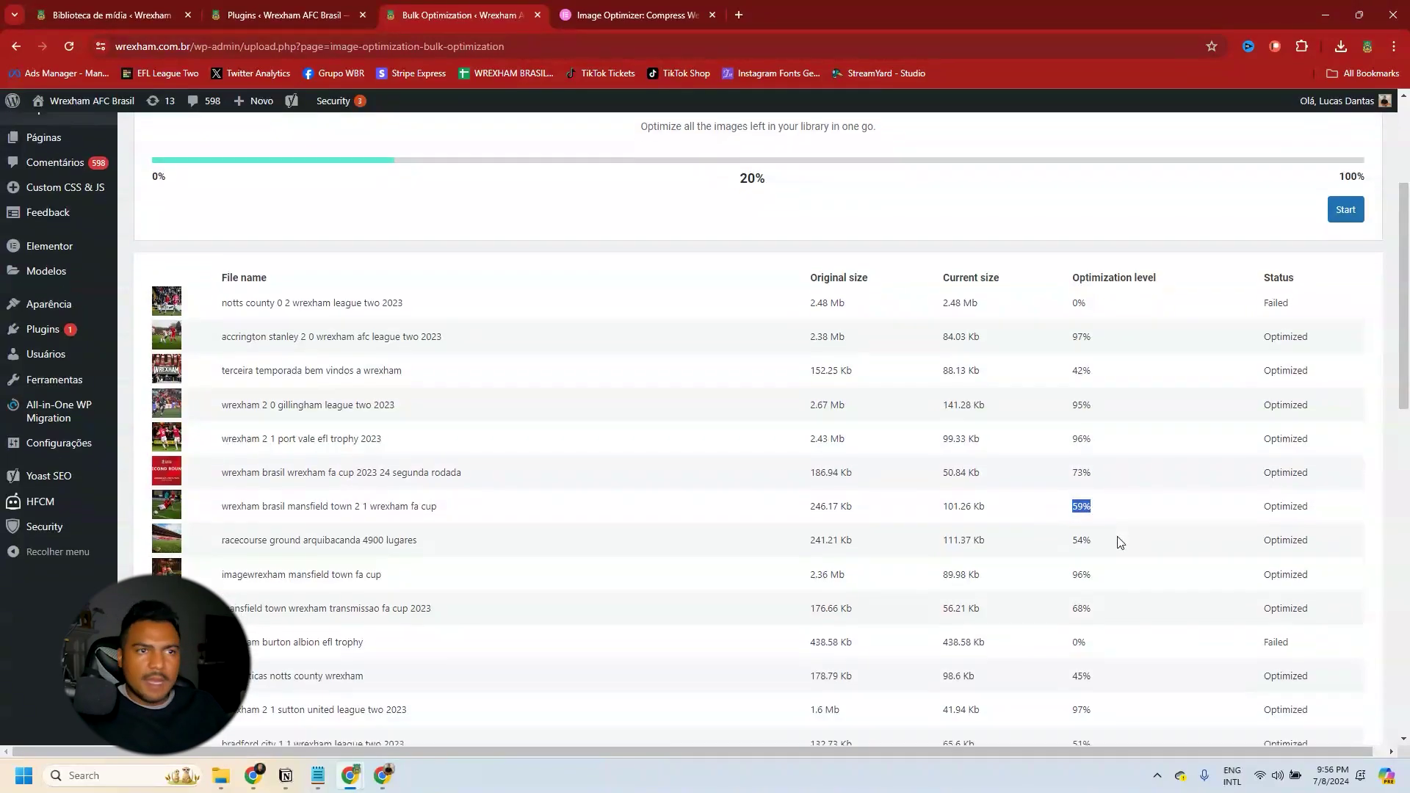
{"action": "scroll", "coordinate": [1119, 543], "scroll_direction": "up", "scroll_amount": 3}
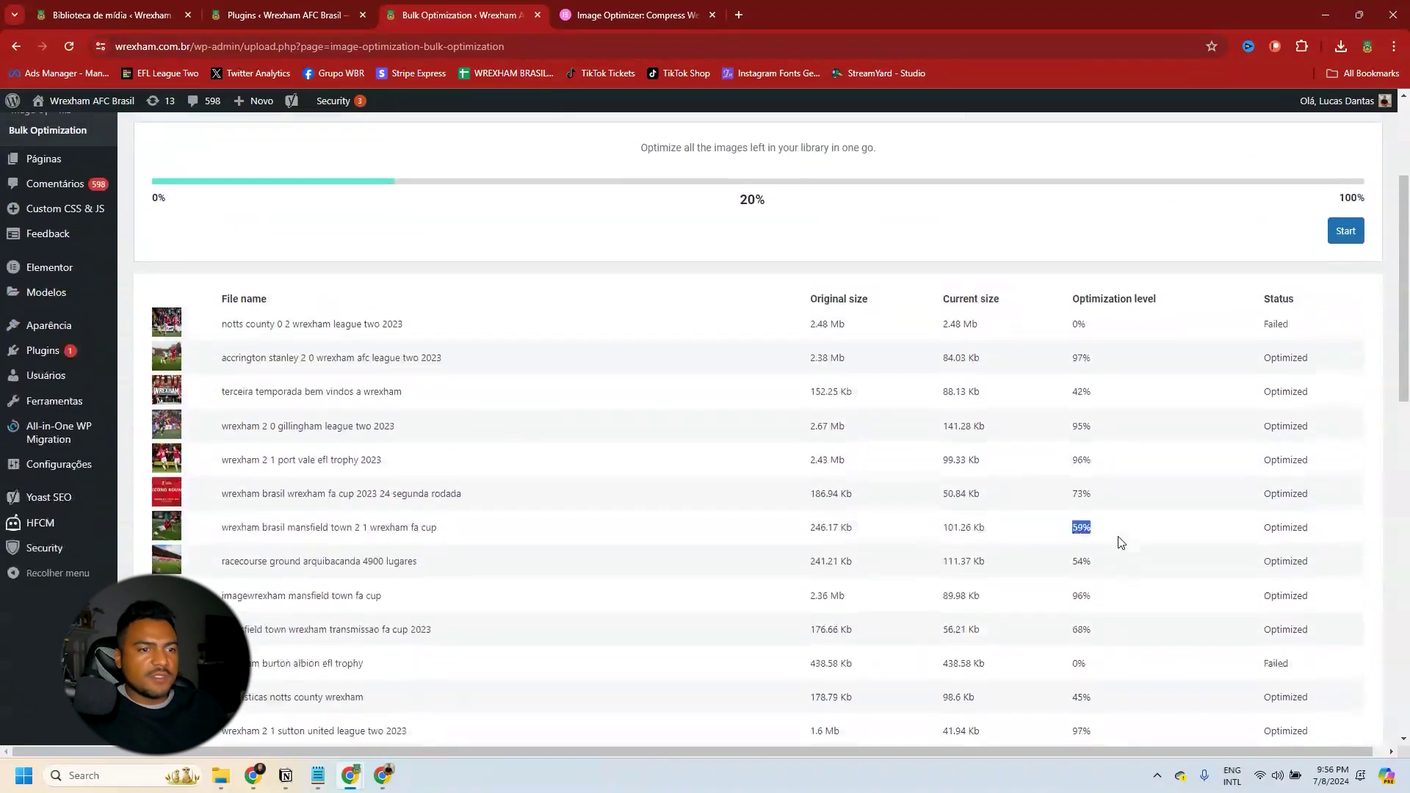
{"action": "left_click_drag", "start_coordinate": [1100, 438], "coordinate": [1069, 429]}
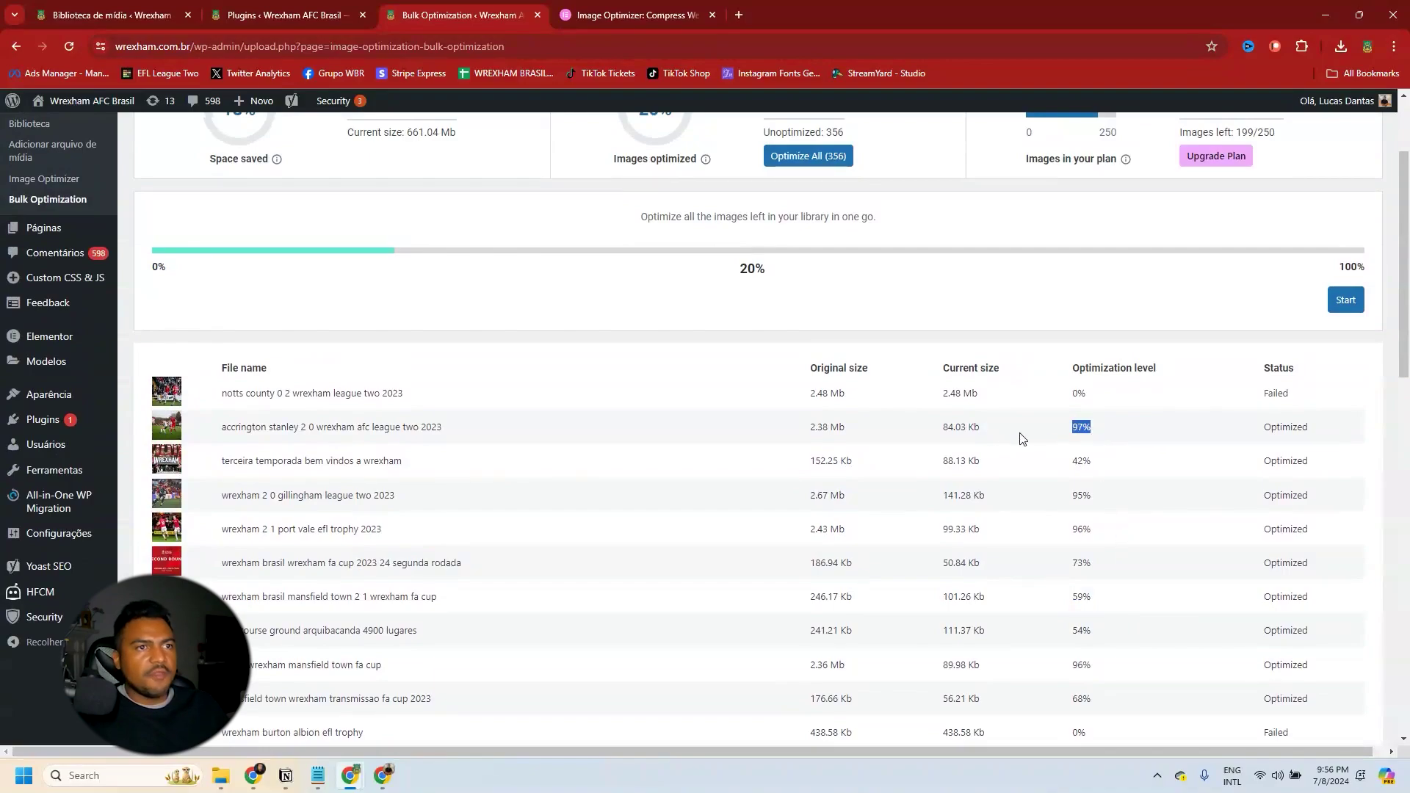
{"action": "left_click_drag", "start_coordinate": [879, 433], "coordinate": [998, 447]}
{"action": "left_click", "coordinate": [815, 412]}
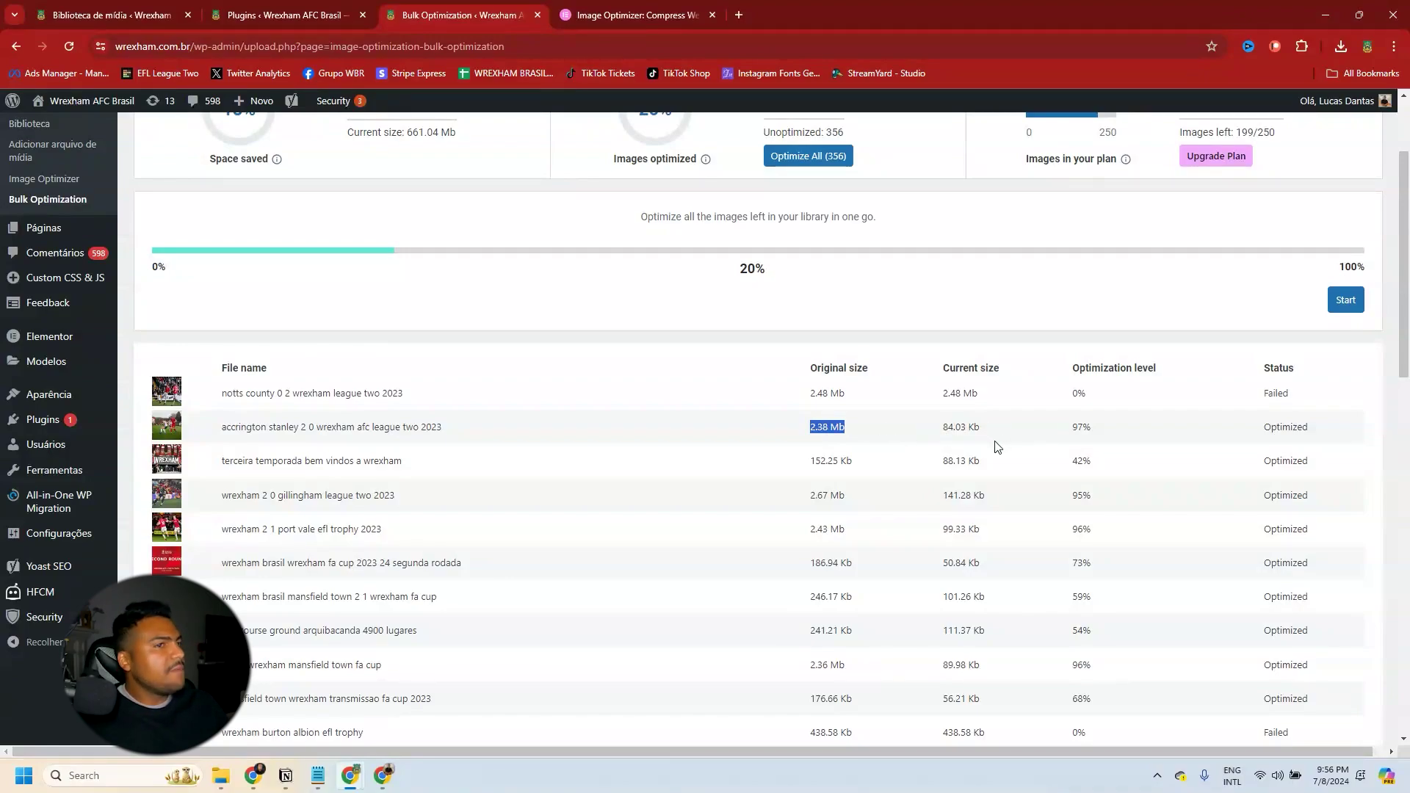
{"action": "left_click_drag", "start_coordinate": [811, 530], "coordinate": [841, 532]}
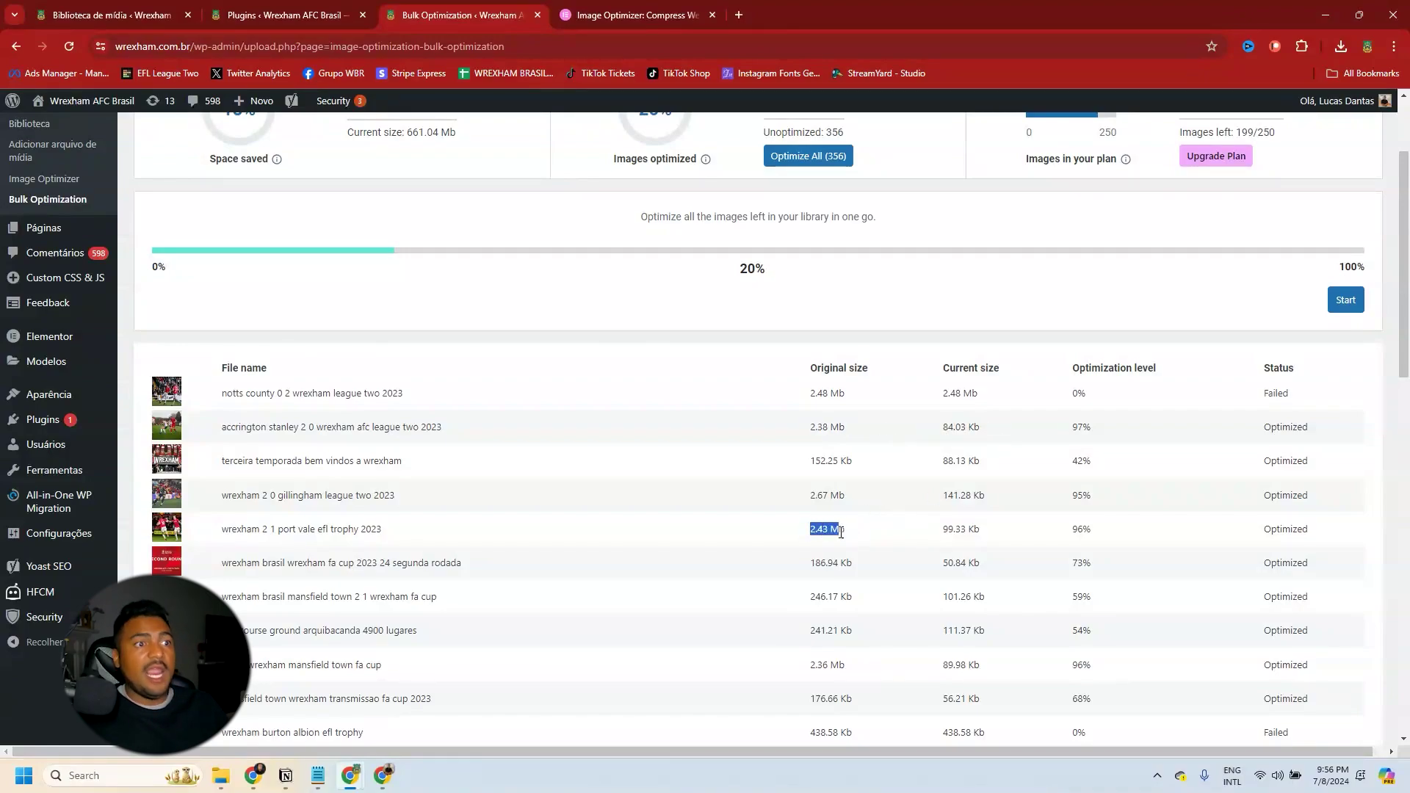
{"action": "left_click_drag", "start_coordinate": [943, 529], "coordinate": [977, 532]}
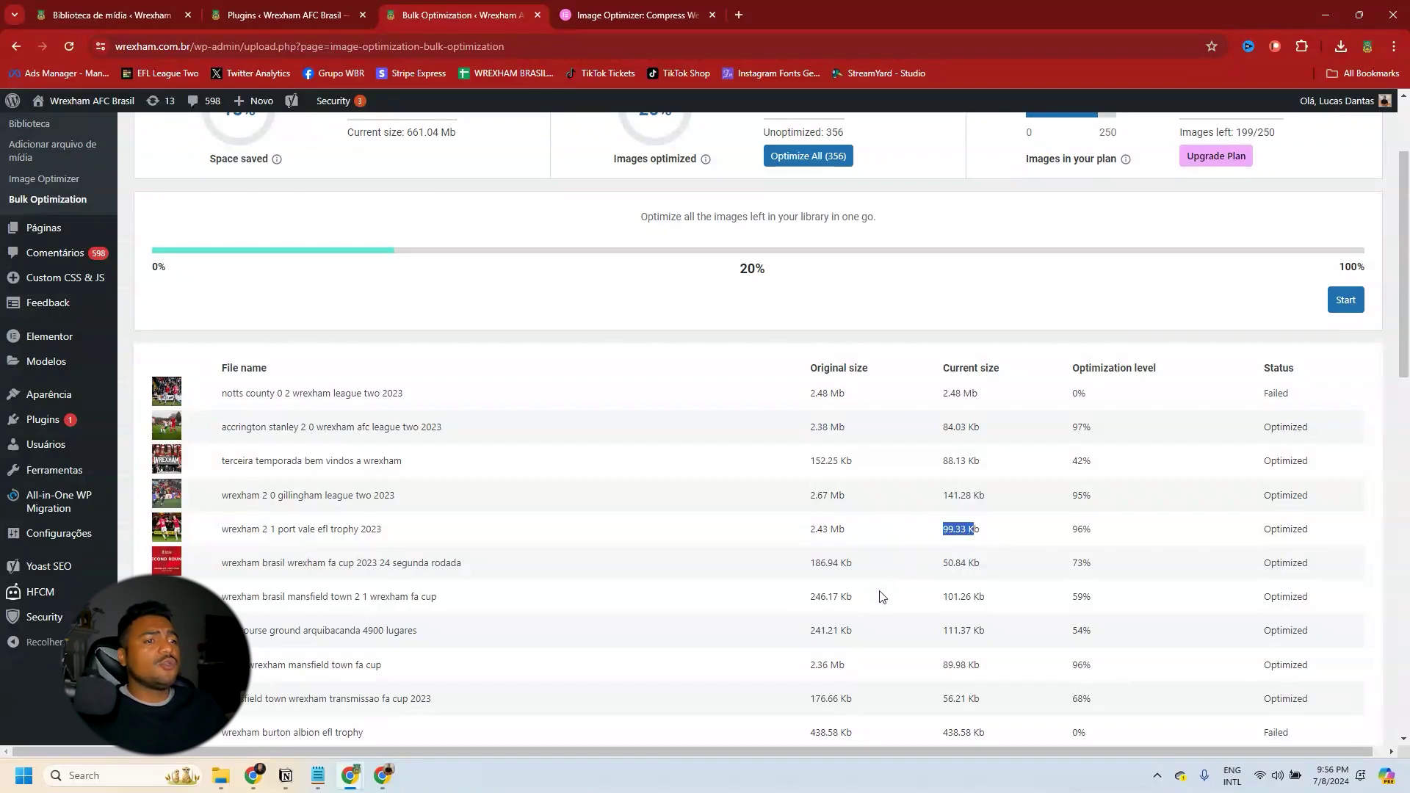
{"action": "scroll", "coordinate": [881, 597], "scroll_direction": "down", "scroll_amount": 1}
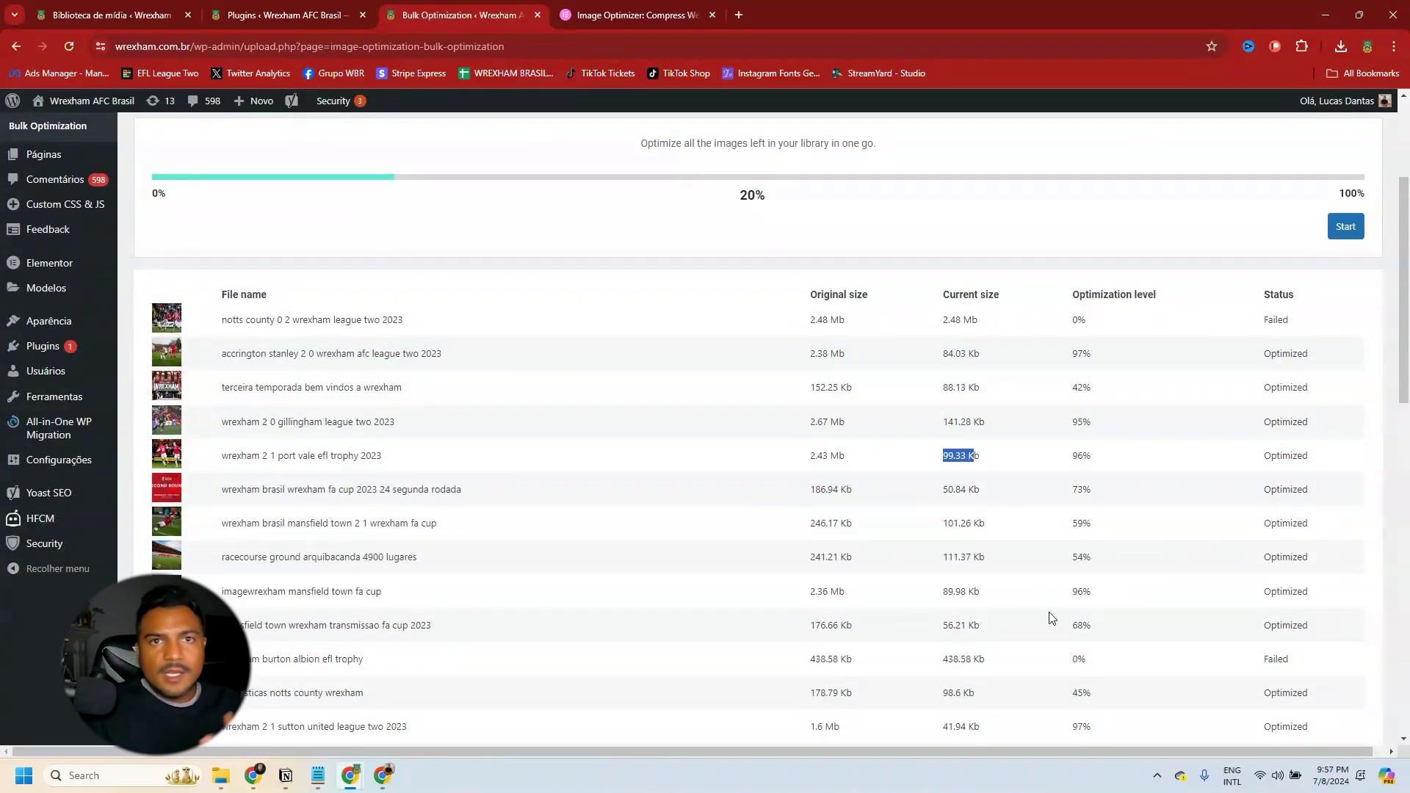